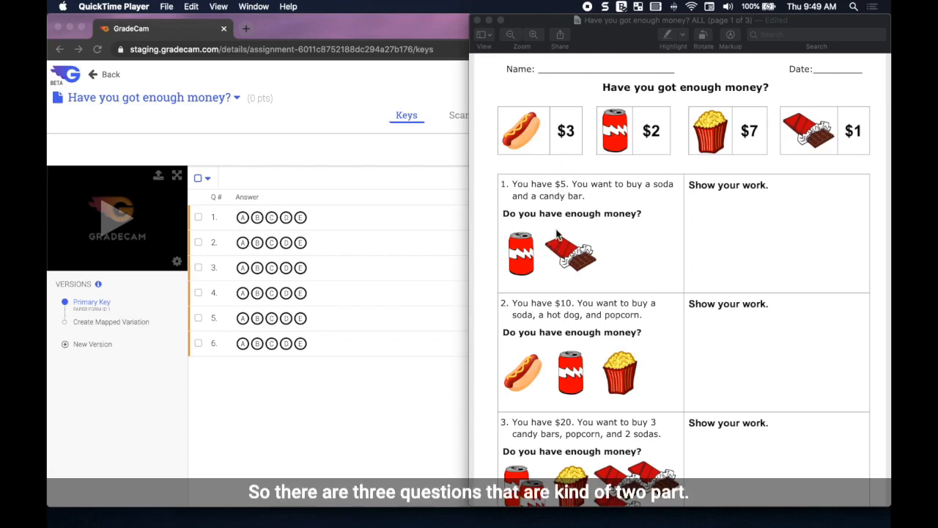
Step: Switch to the GradeCam answer key and open the odd-numbered questions together for batch editing
{"action": "scroll", "coordinate": [588, 293], "scroll_direction": "down", "scroll_amount": 3}
{"action": "scroll", "coordinate": [589, 293], "scroll_direction": "up", "scroll_amount": 2}
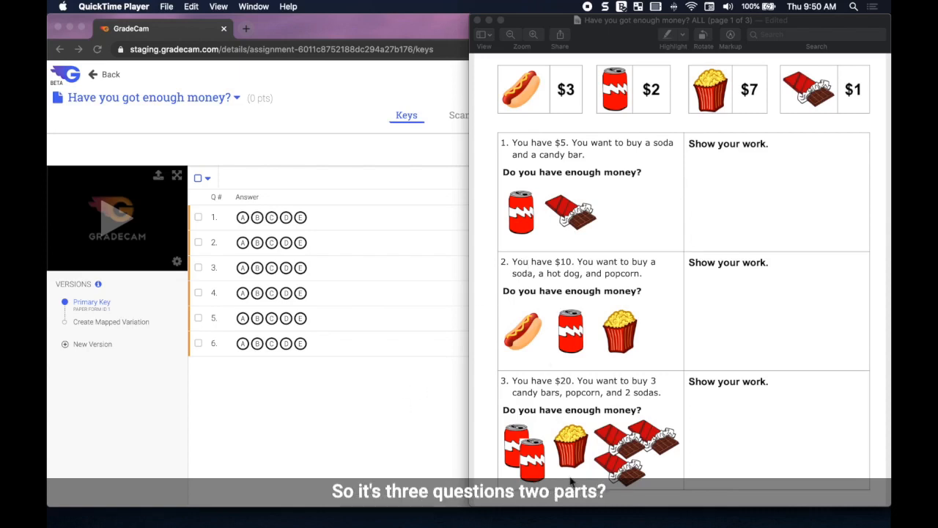
{"action": "left_click", "coordinate": [274, 419]}
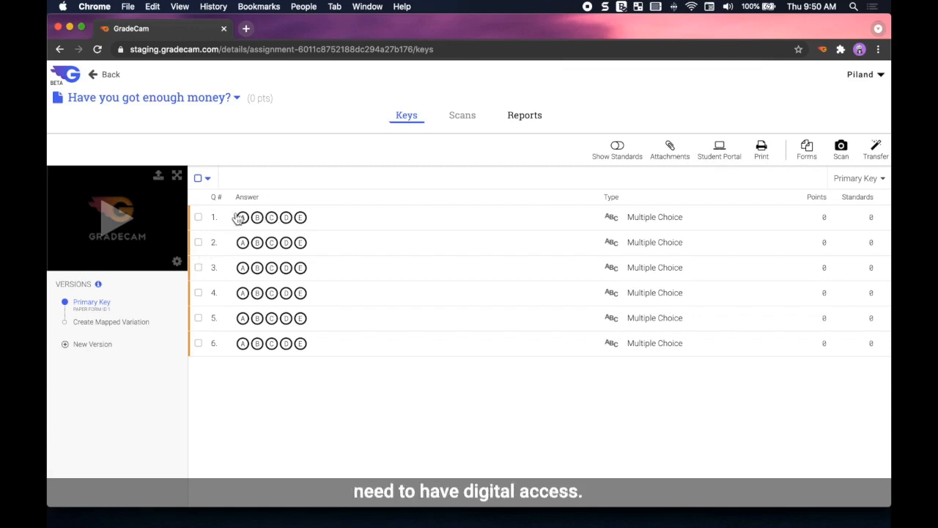
{"action": "left_click", "coordinate": [208, 179]}
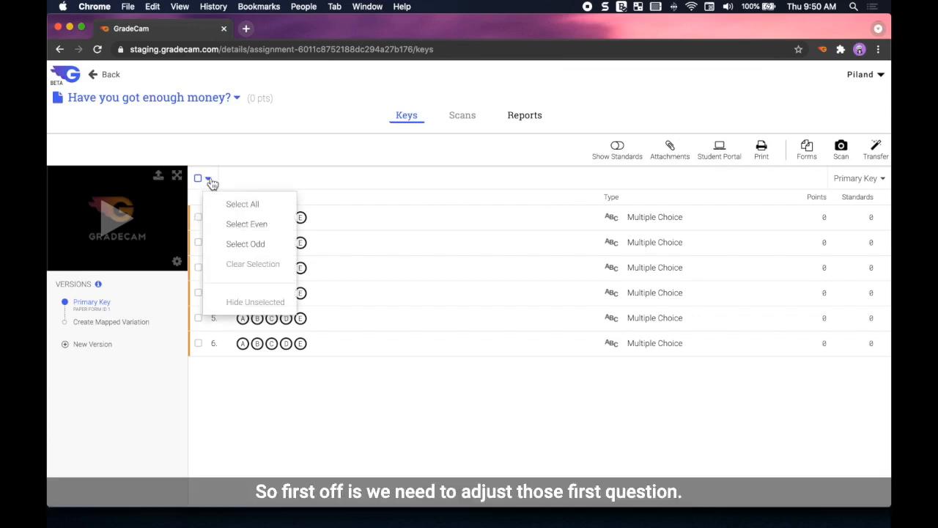
{"action": "left_click", "coordinate": [235, 244]}
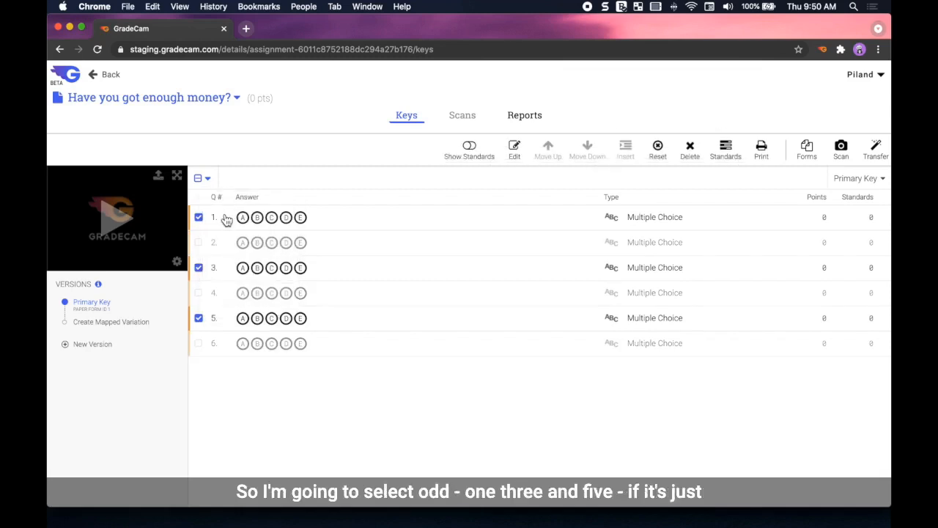
{"action": "left_click", "coordinate": [516, 151]}
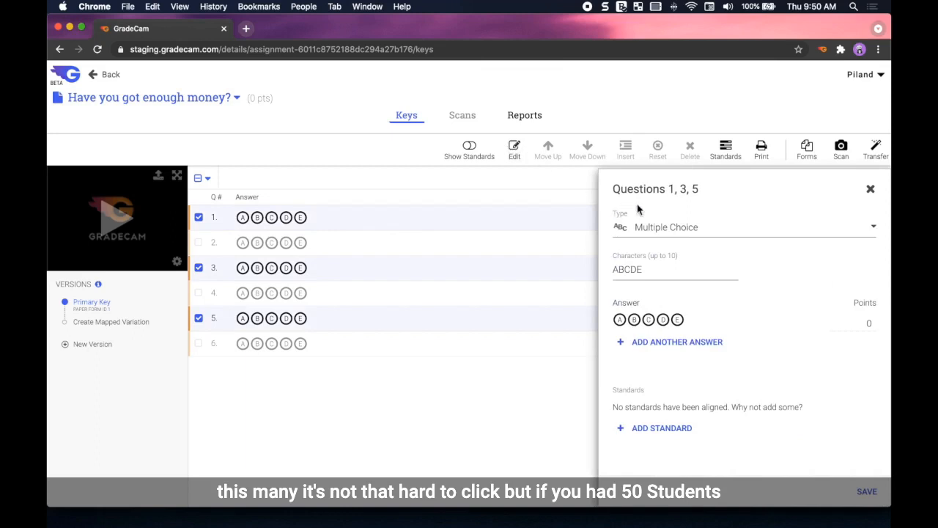
Step: Set the answer characters of questions 1, 3 and 5 to YN, save, and clear the question selection
{"action": "left_click", "coordinate": [665, 275]}
{"action": "key", "text": "BackSpace"}
{"action": "key", "text": "BackSpace"}
{"action": "key", "text": "BackSpace"}
{"action": "key", "text": "BackSpace"}
{"action": "key", "text": "BackSpace"}
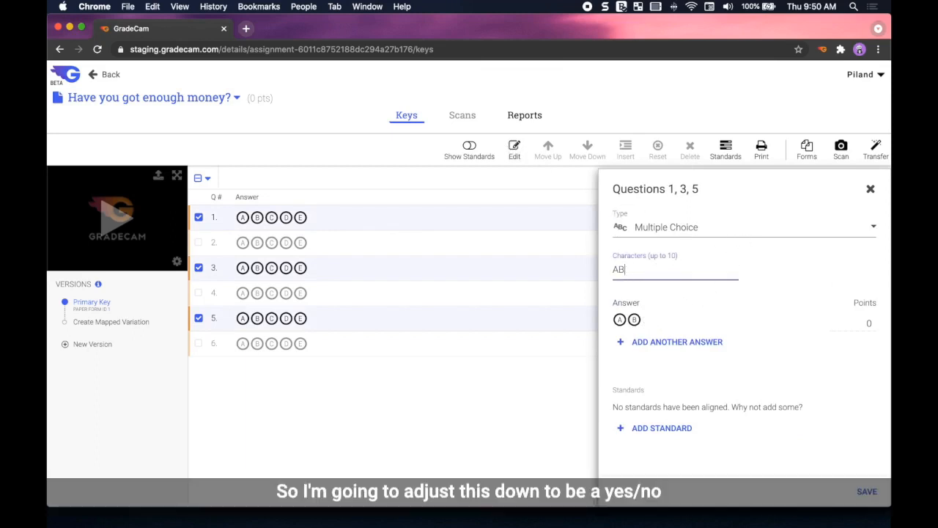
{"action": "type", "text": "YN"}
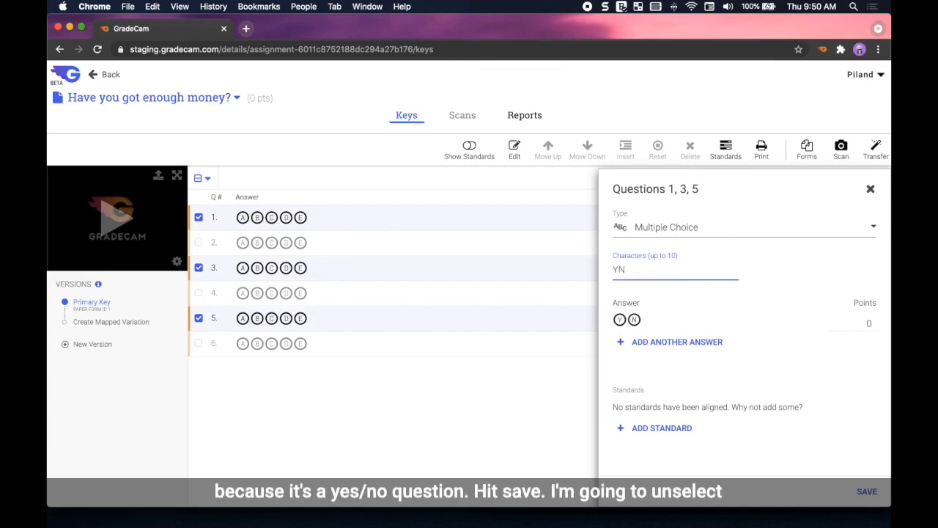
{"action": "left_click", "coordinate": [876, 494]}
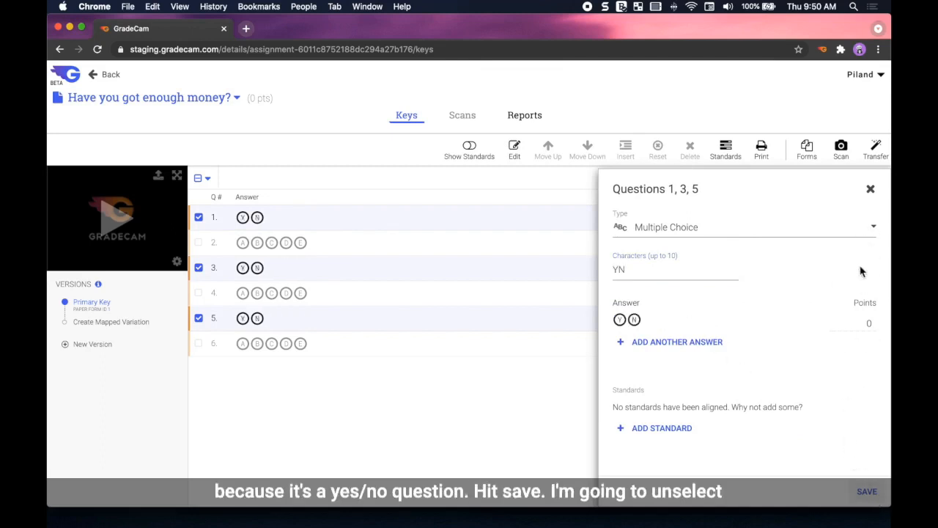
{"action": "left_click", "coordinate": [871, 189]}
{"action": "left_click", "coordinate": [199, 180]}
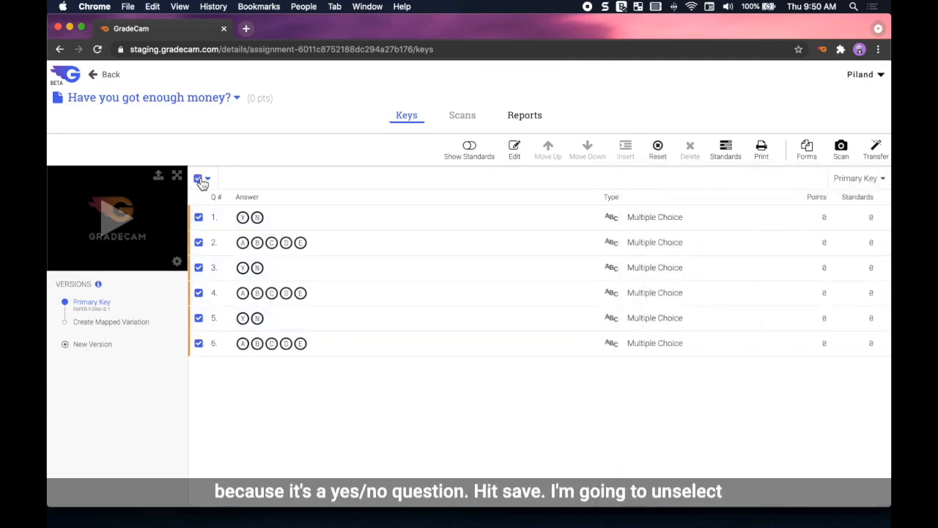
{"action": "left_click", "coordinate": [200, 180]}
Step: Mark the correct answers as Y for question 1, N for question 3 and Y for question 5
{"action": "left_click", "coordinate": [243, 217]}
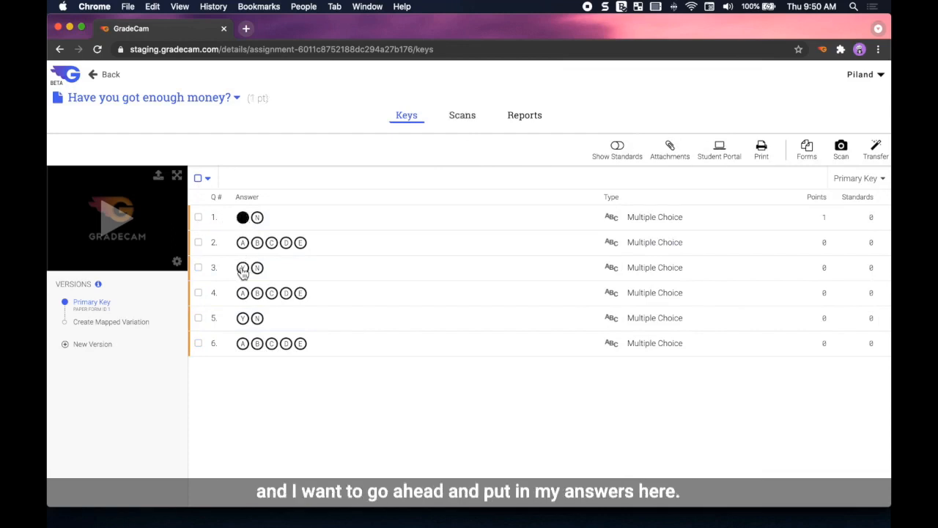
{"action": "left_click", "coordinate": [256, 287]}
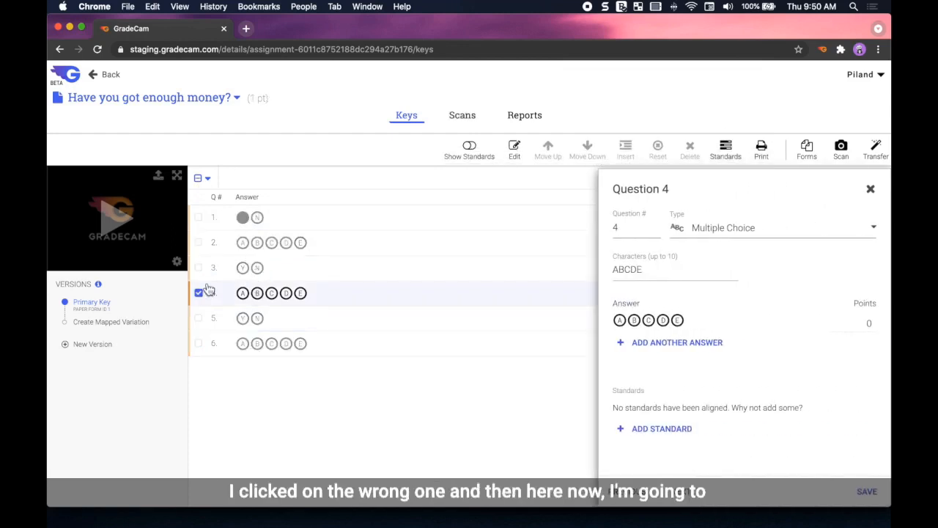
{"action": "left_click", "coordinate": [257, 267]}
{"action": "left_click", "coordinate": [243, 318]}
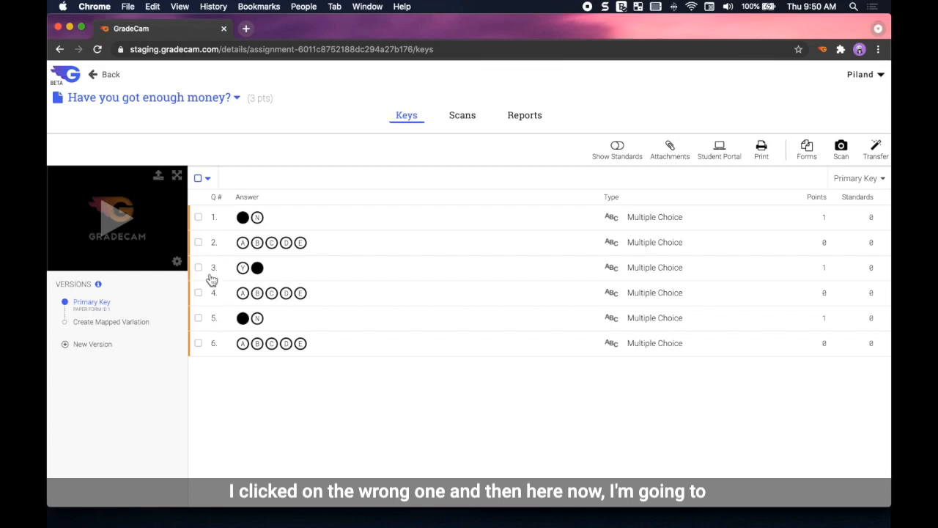
Step: Batch edit the even-numbered questions and change their type to Open Response Capture
{"action": "left_click", "coordinate": [208, 179]}
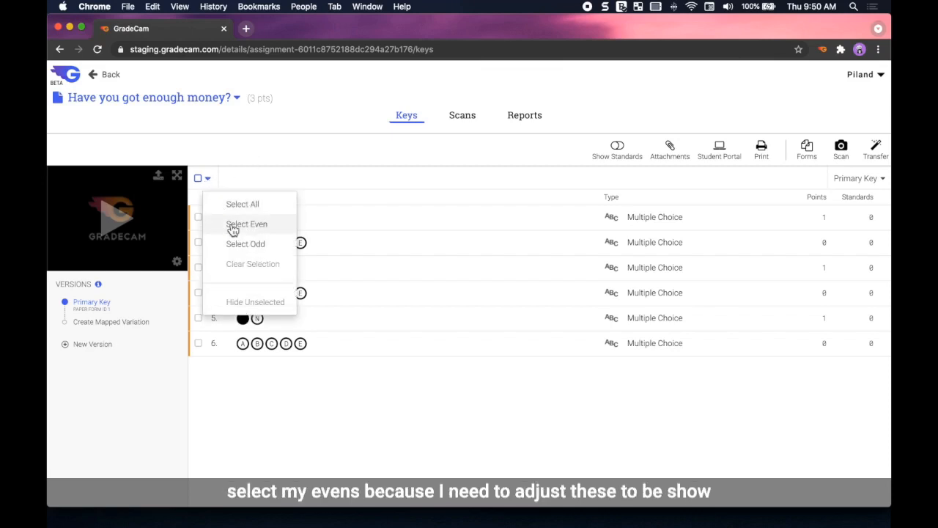
{"action": "left_click", "coordinate": [236, 222]}
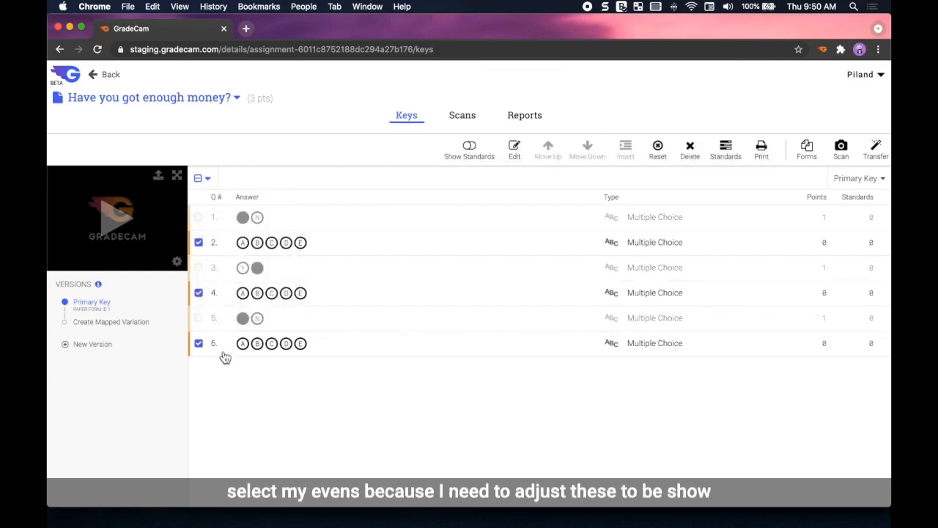
{"action": "left_click", "coordinate": [512, 151]}
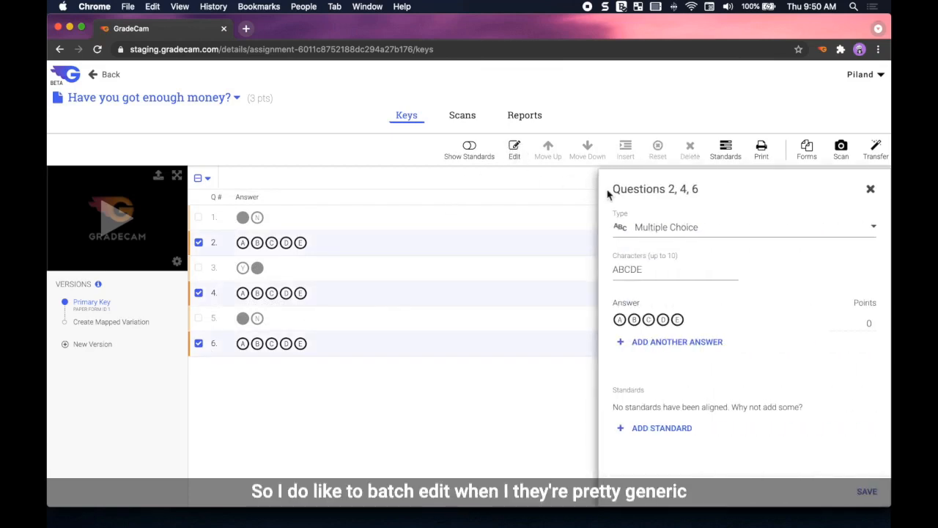
{"action": "left_click", "coordinate": [691, 229]}
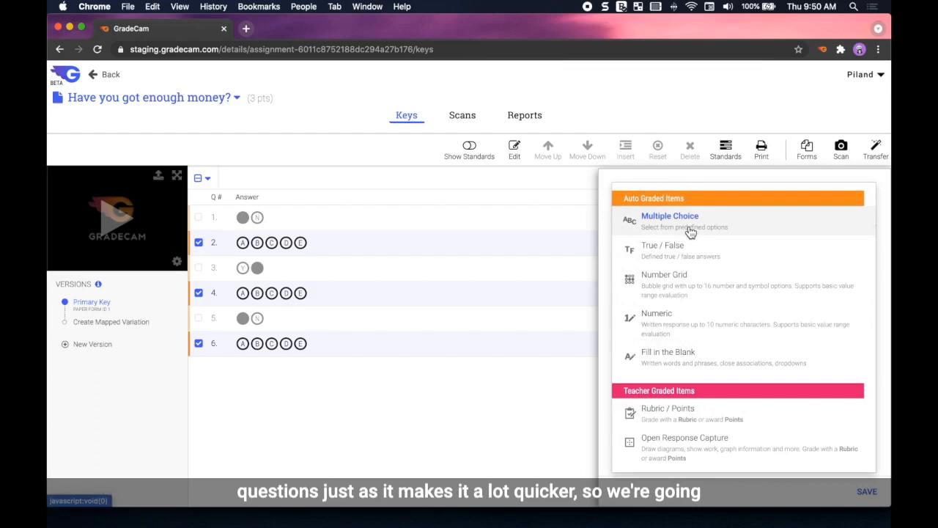
{"action": "left_click", "coordinate": [754, 453]}
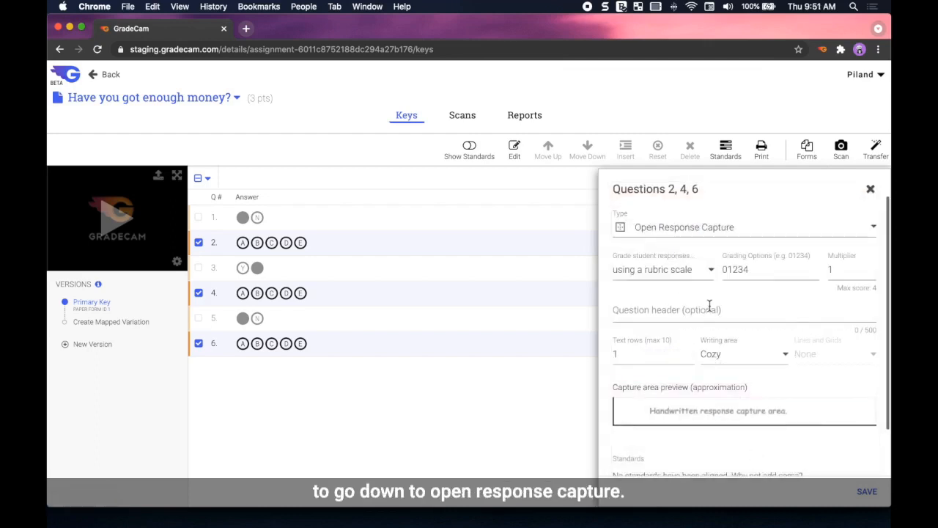
Step: Give questions 2, 4 and 6 grading options 012, a multiplier of .5 and the question header "Show your work"
{"action": "left_click", "coordinate": [784, 269]}
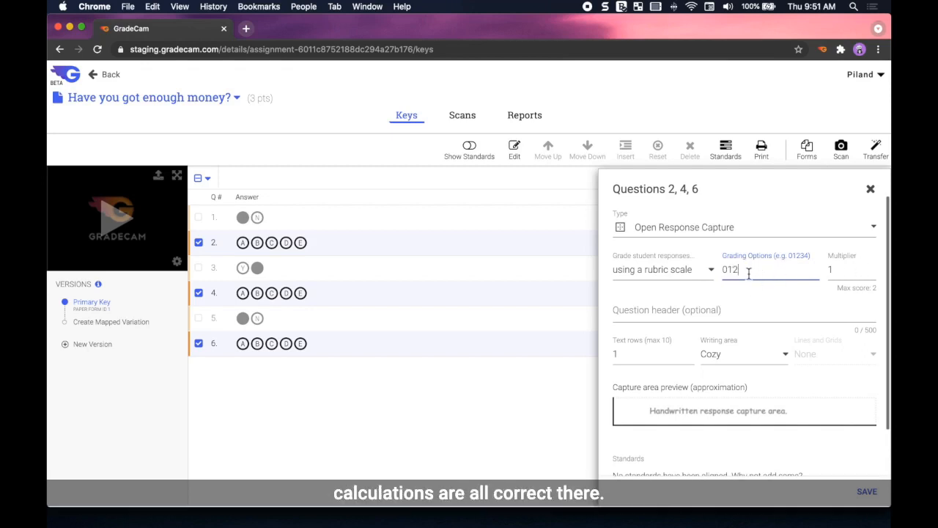
{"action": "left_click", "coordinate": [847, 271]}
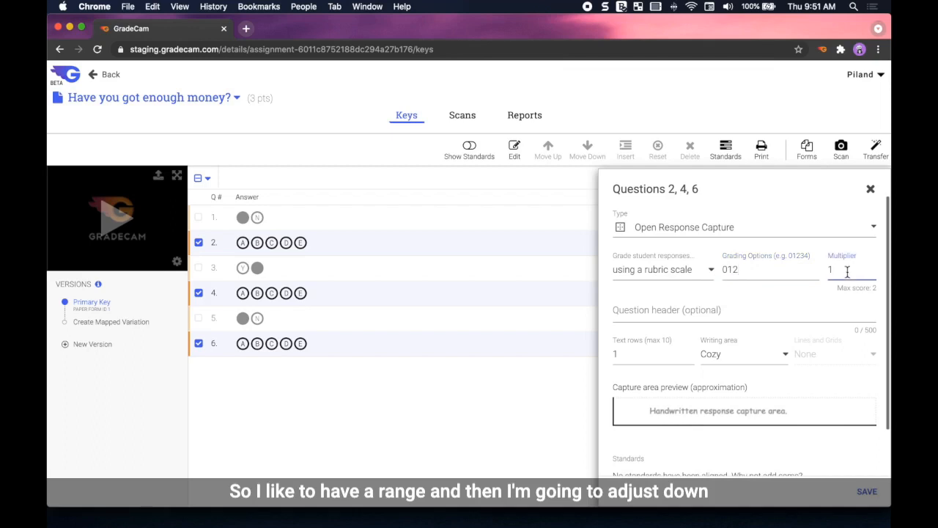
{"action": "type", "text": ".5"}
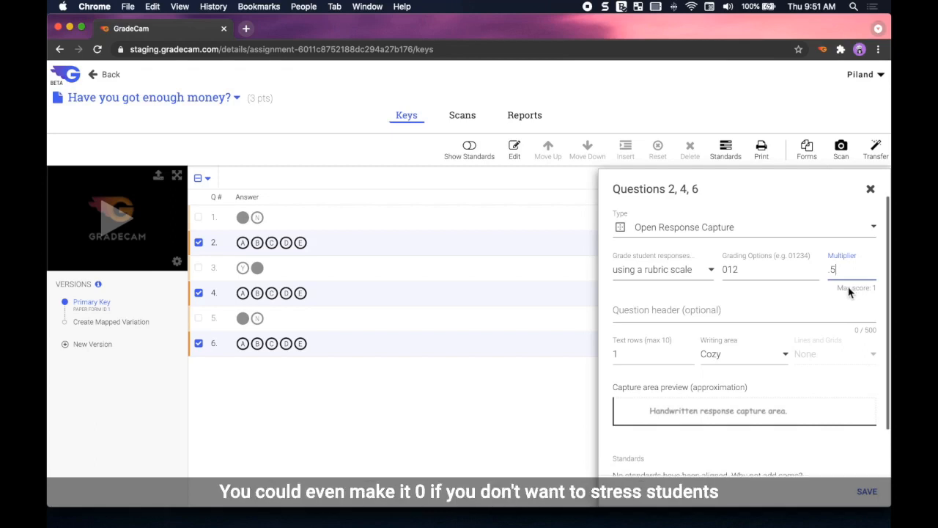
{"action": "left_click", "coordinate": [805, 316]}
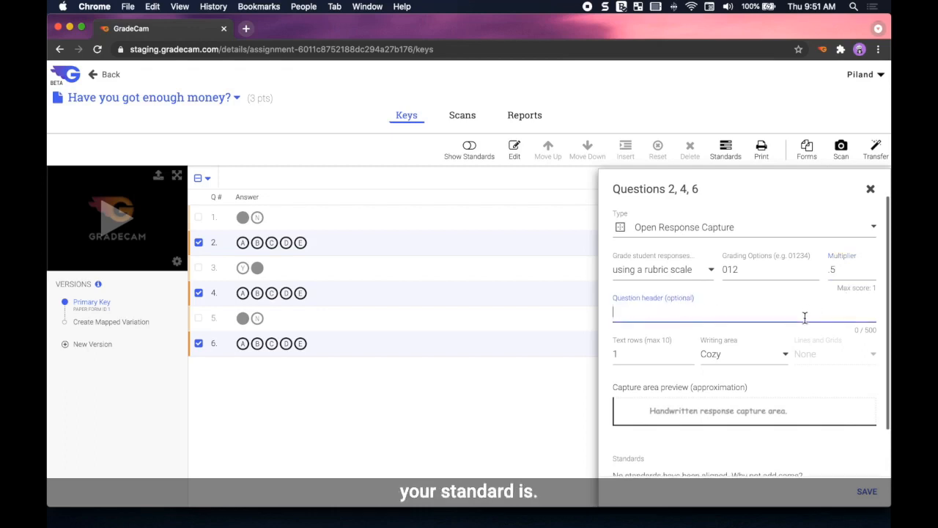
{"action": "type", "text": "Show your work"}
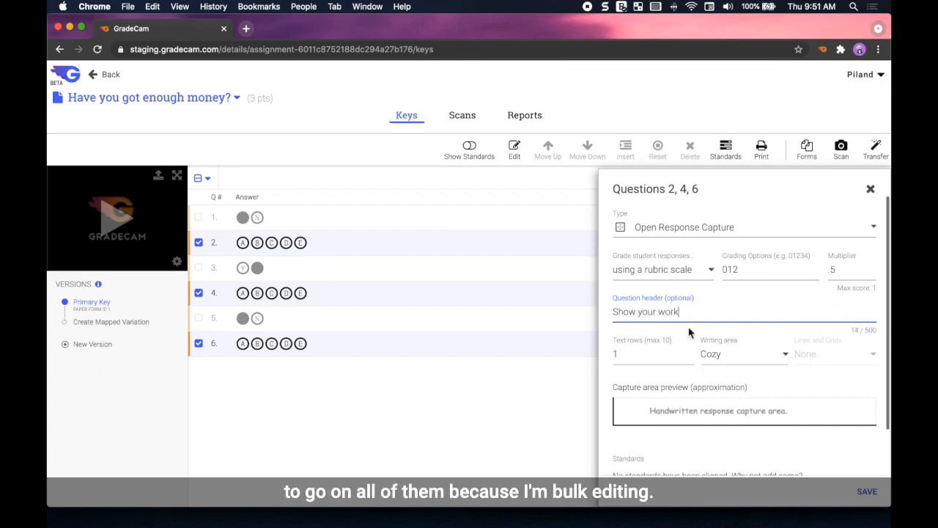
Step: Set the open response questions to 3 text rows, save the batch edit, and clear the question selection
{"action": "left_click", "coordinate": [659, 358]}
{"action": "key", "text": "BackSpace"}
{"action": "type", "text": "3"}
{"action": "scroll", "coordinate": [697, 425], "scroll_direction": "down", "scroll_amount": 1}
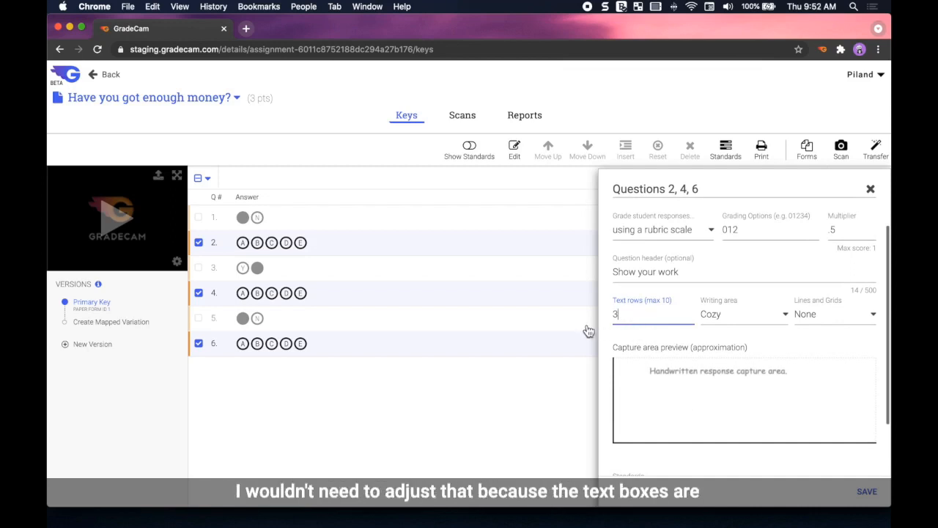
{"action": "scroll", "coordinate": [723, 389], "scroll_direction": "down", "scroll_amount": 1}
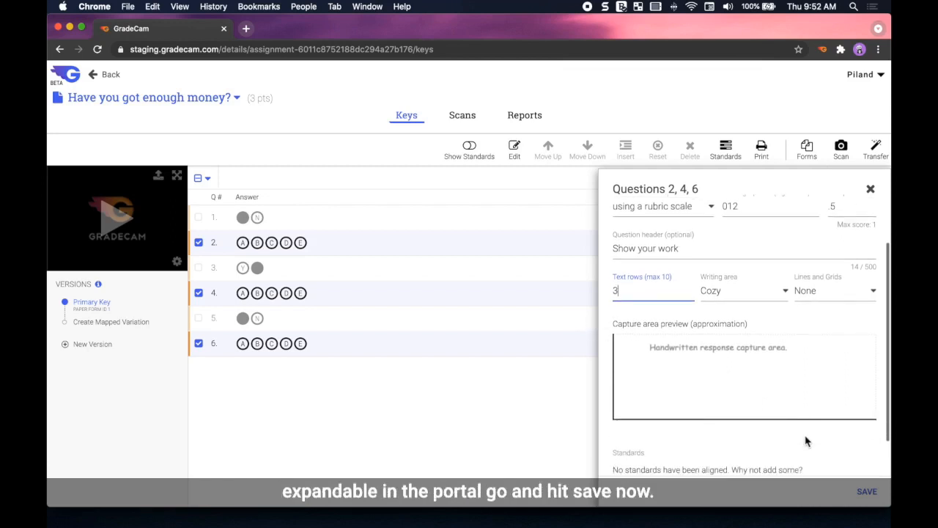
{"action": "left_click", "coordinate": [871, 494]}
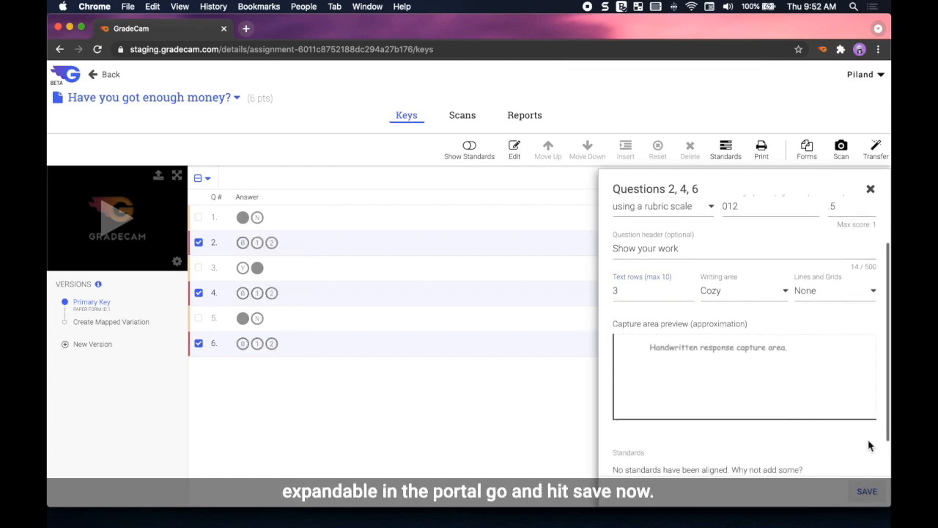
{"action": "left_click", "coordinate": [871, 189]}
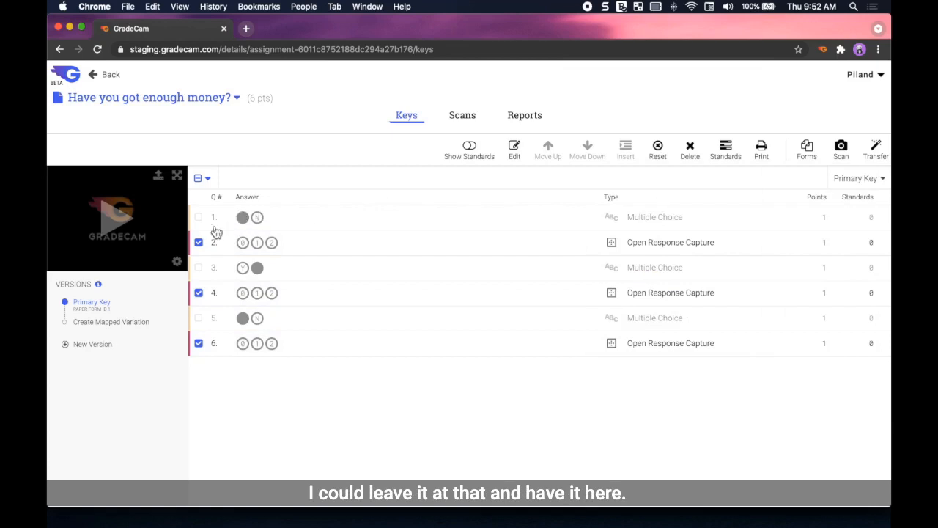
{"action": "left_click", "coordinate": [199, 180]}
{"action": "left_click", "coordinate": [199, 180]}
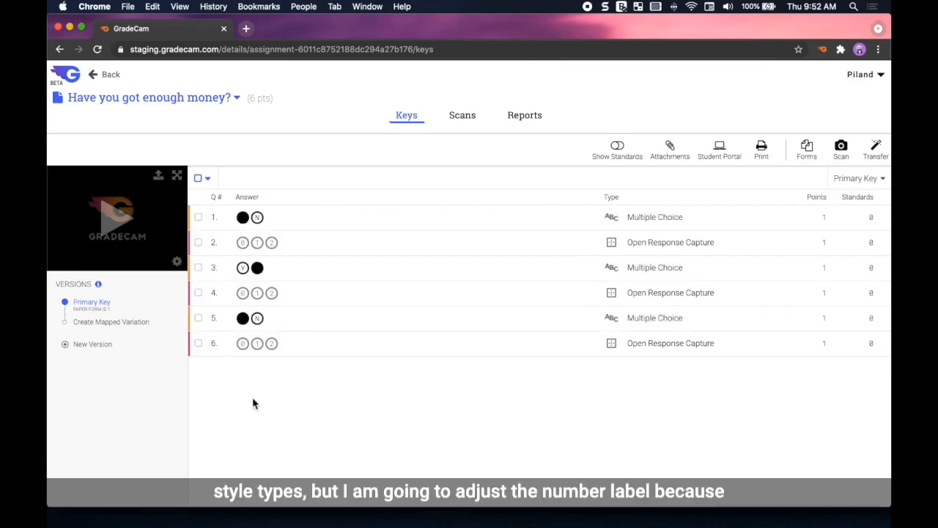
Step: Relabel the first two questions as 1a and 1b
{"action": "left_click", "coordinate": [217, 227]}
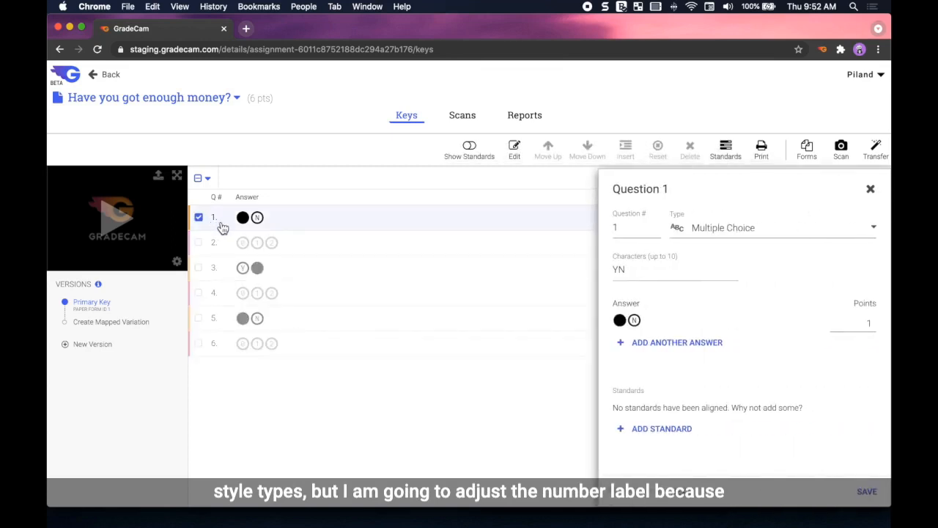
{"action": "type", "text": "a"}
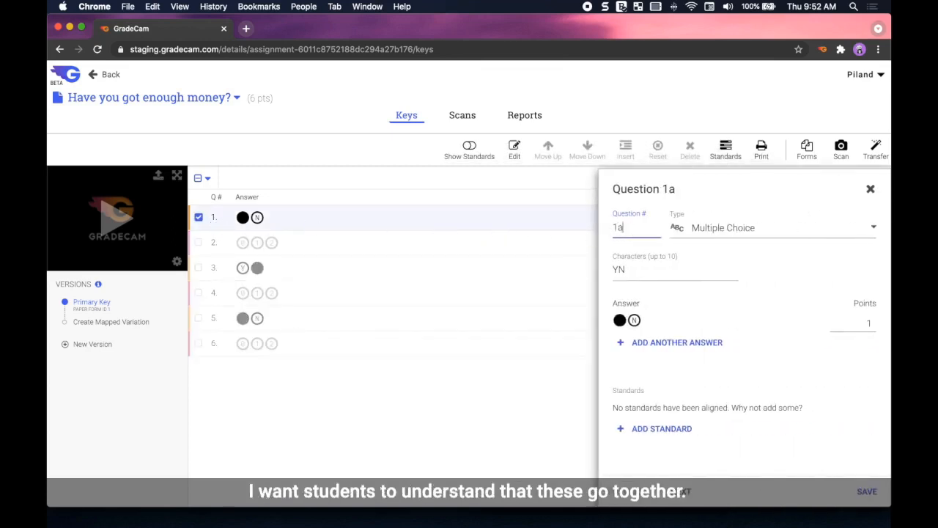
{"action": "left_click", "coordinate": [684, 491]}
{"action": "left_click", "coordinate": [627, 227]}
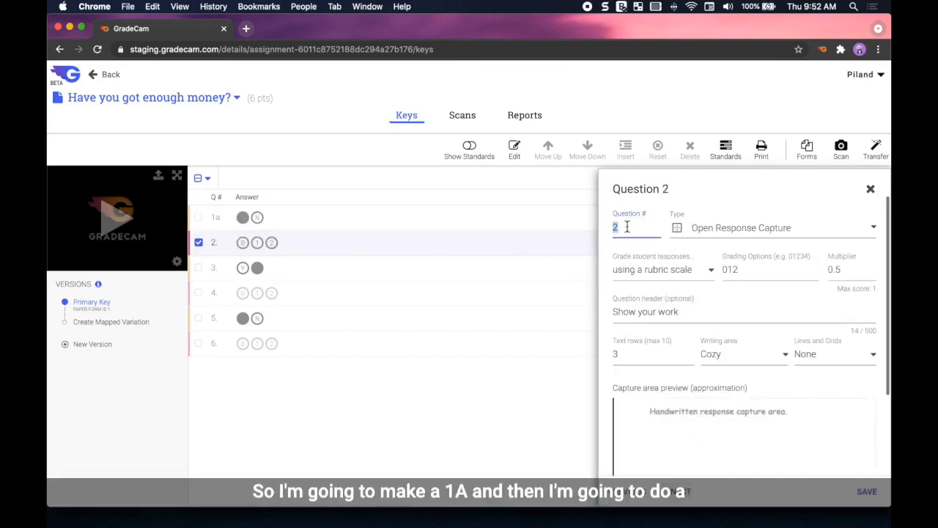
{"action": "type", "text": "1b"}
{"action": "left_click", "coordinate": [682, 491]}
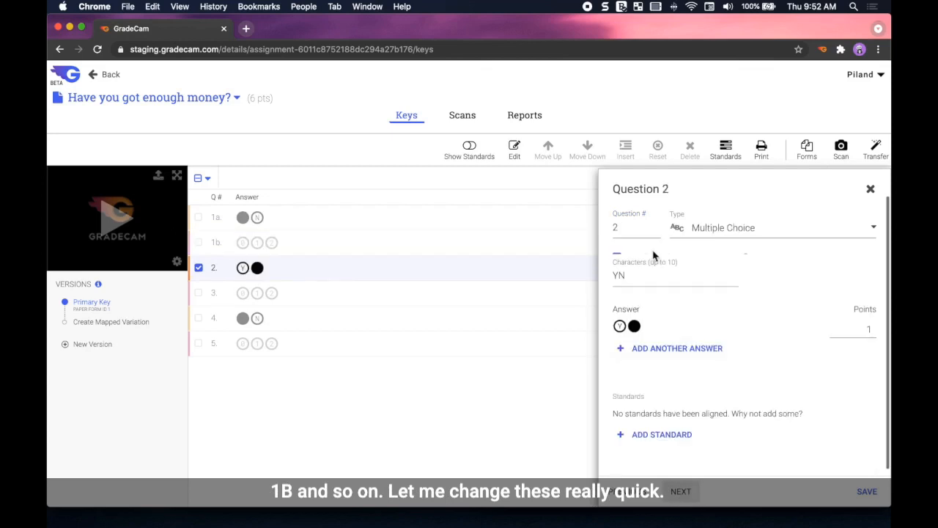
Step: Relabel the third and fourth questions in the key as 2a and 2b
{"action": "left_click", "coordinate": [627, 231]}
{"action": "type", "text": "a"}
{"action": "key", "text": "Return"}
{"action": "left_click", "coordinate": [627, 231]}
{"action": "type", "text": "2b"}
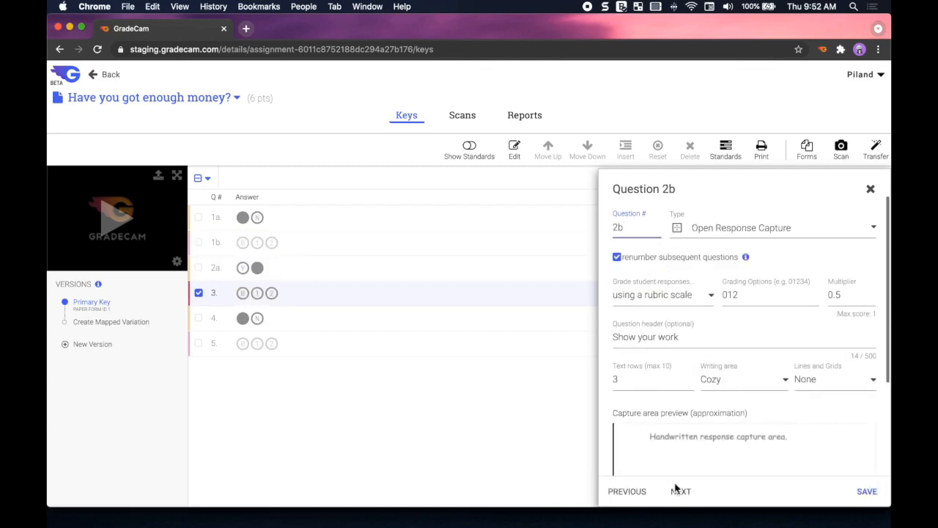
{"action": "left_click", "coordinate": [676, 489]}
Step: Relabel the last two questions as 3a and 3b, save, and close the question editor
{"action": "type", "text": "a"}
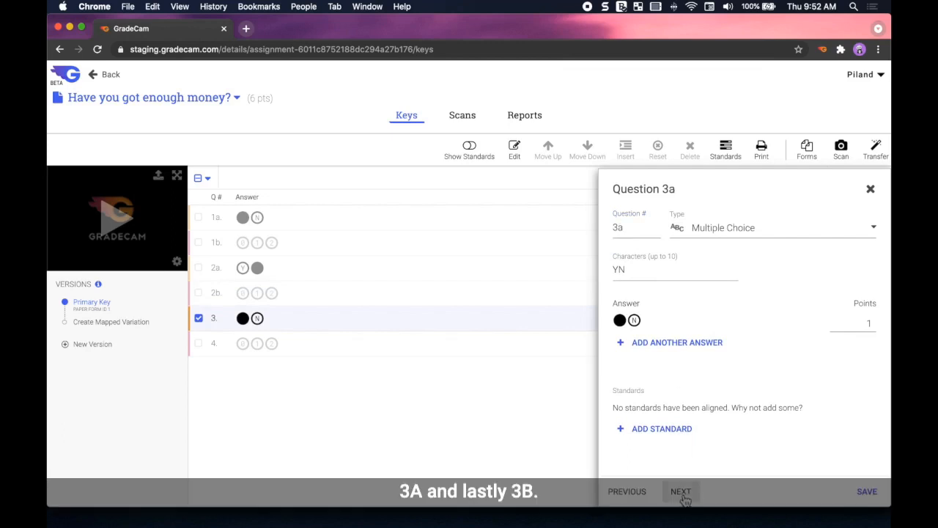
{"action": "left_click", "coordinate": [682, 495]}
{"action": "left_click", "coordinate": [627, 232]}
{"action": "type", "text": "3b"}
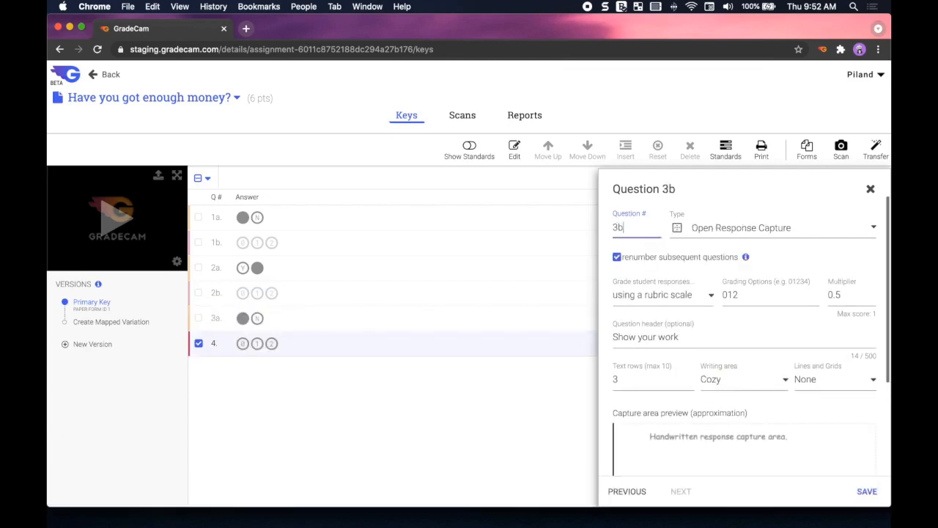
{"action": "left_click", "coordinate": [870, 493]}
{"action": "left_click", "coordinate": [871, 188]}
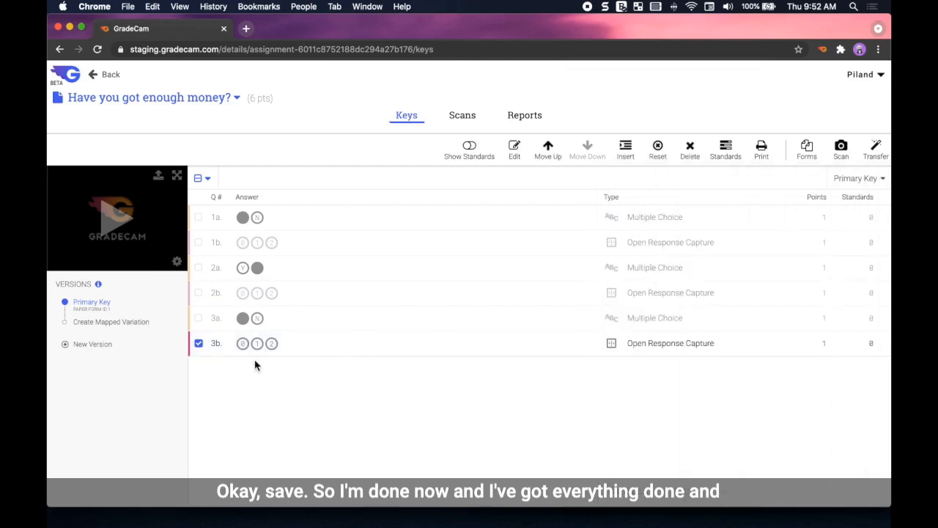
Step: Deselect question 3b, switch to the GradeCam Student Portal, and start the "Have you got enough money?" assignment
{"action": "left_click", "coordinate": [199, 343]}
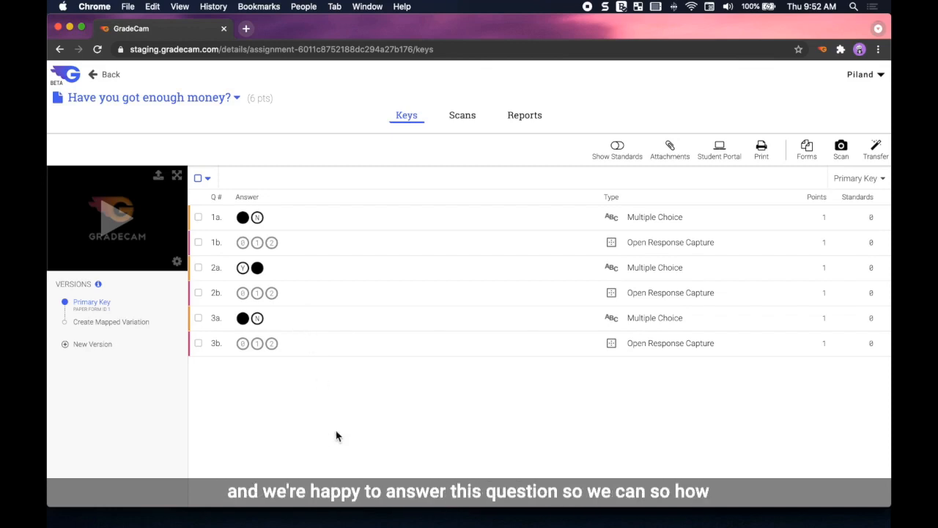
{"action": "key", "text": "ctrl+Up"}
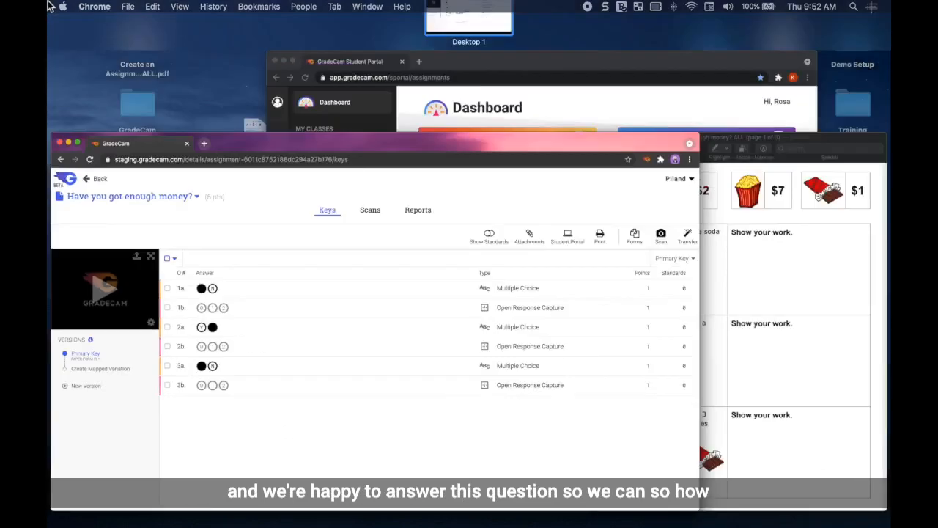
{"action": "left_click", "coordinate": [492, 195]}
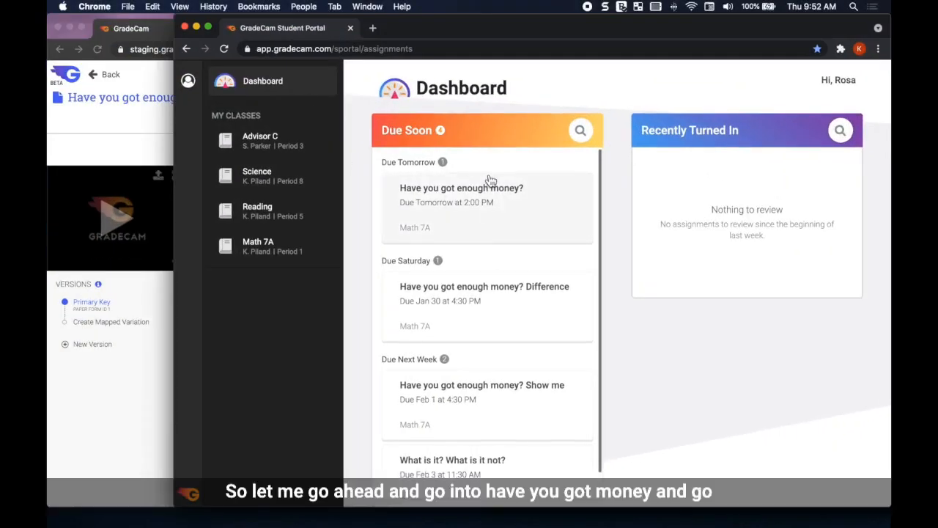
{"action": "left_click", "coordinate": [518, 216]}
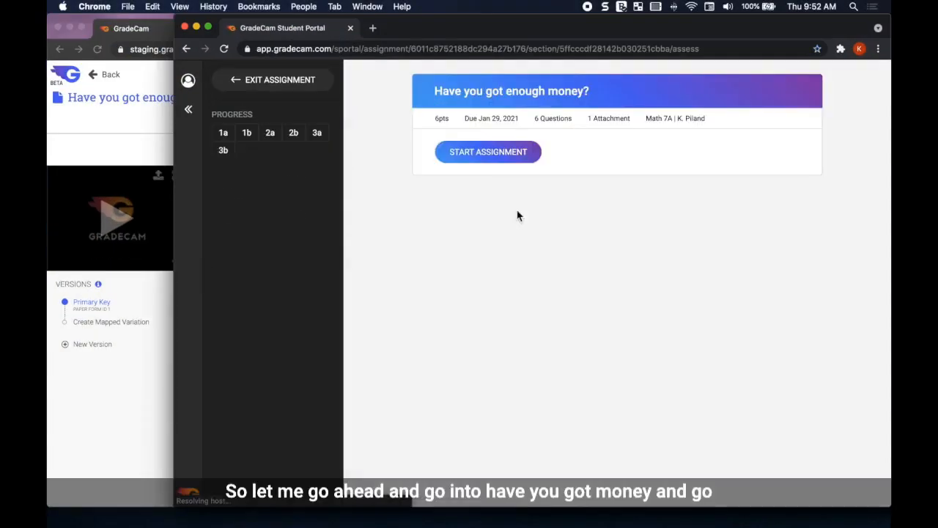
{"action": "left_click", "coordinate": [461, 154]}
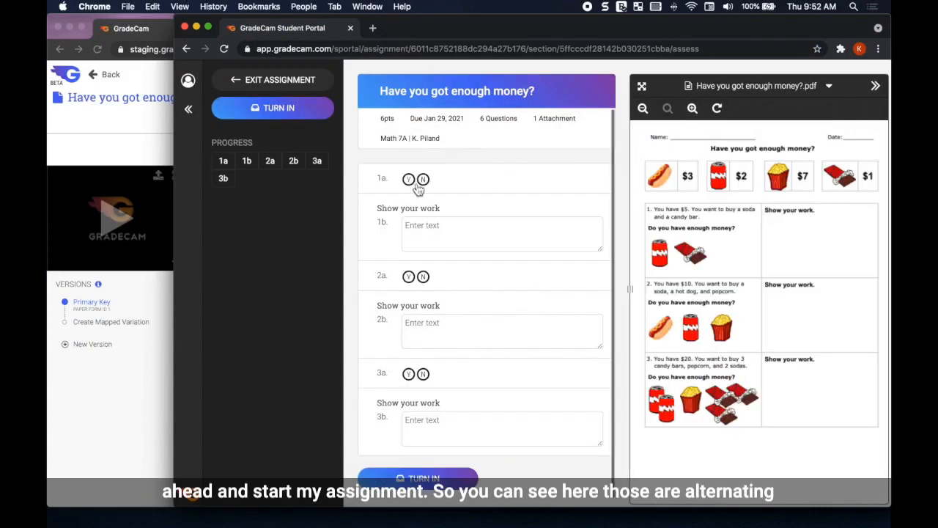
Step: Answer Y for question 1a and N for 2a, and enter 5-1-2=2 as the shown work for 1b
{"action": "left_click", "coordinate": [408, 178]}
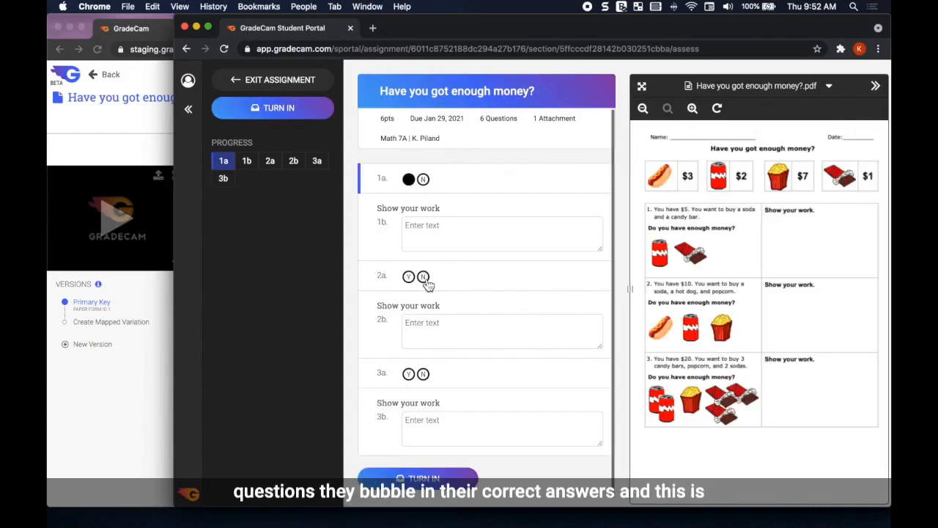
{"action": "left_click", "coordinate": [423, 277]}
{"action": "left_click", "coordinate": [450, 236]}
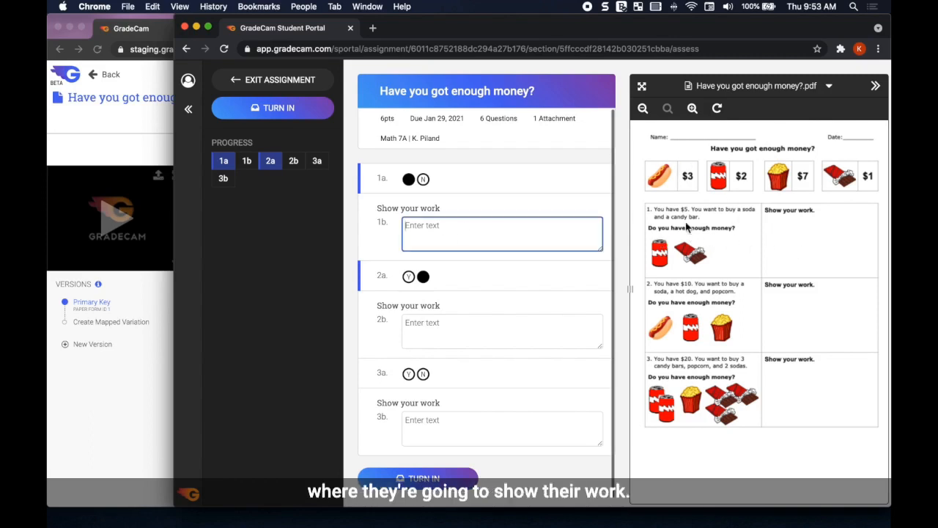
{"action": "left_click", "coordinate": [408, 179]}
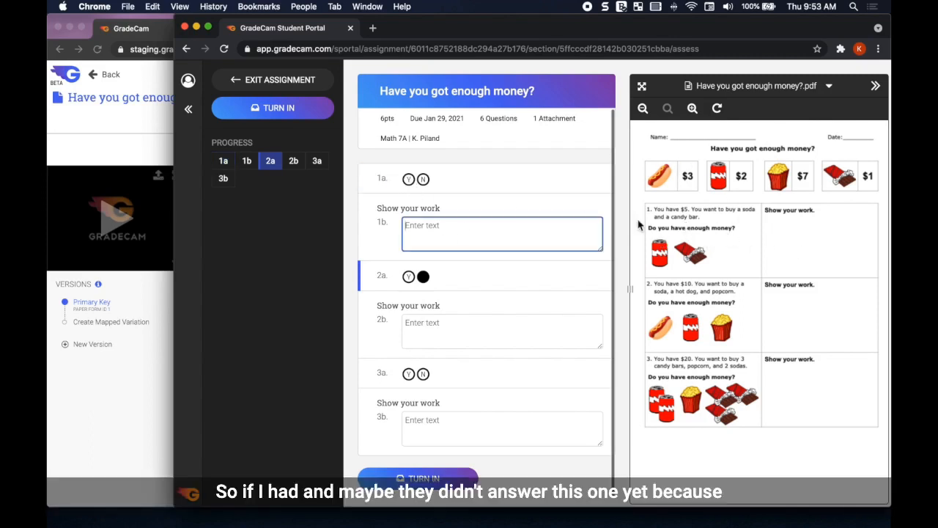
{"action": "type", "text": "5"}
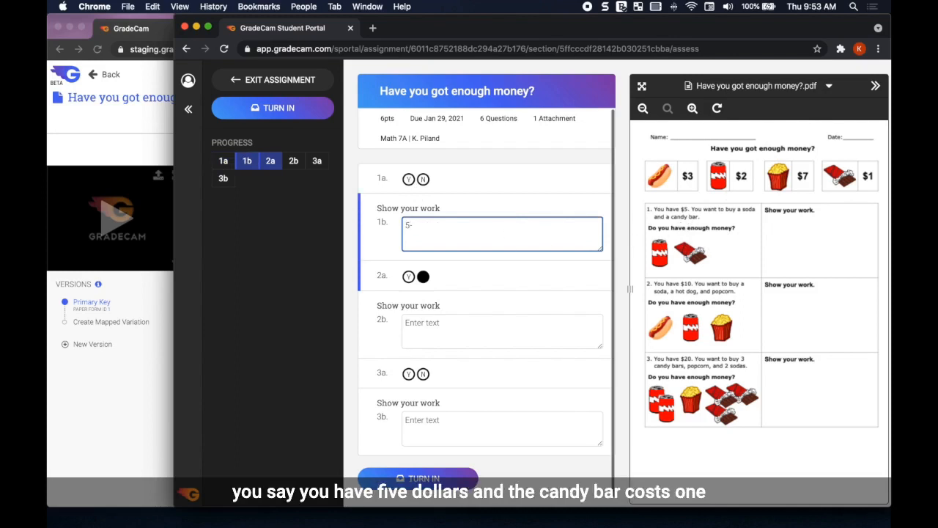
{"action": "type", "text": "-1-2=2"}
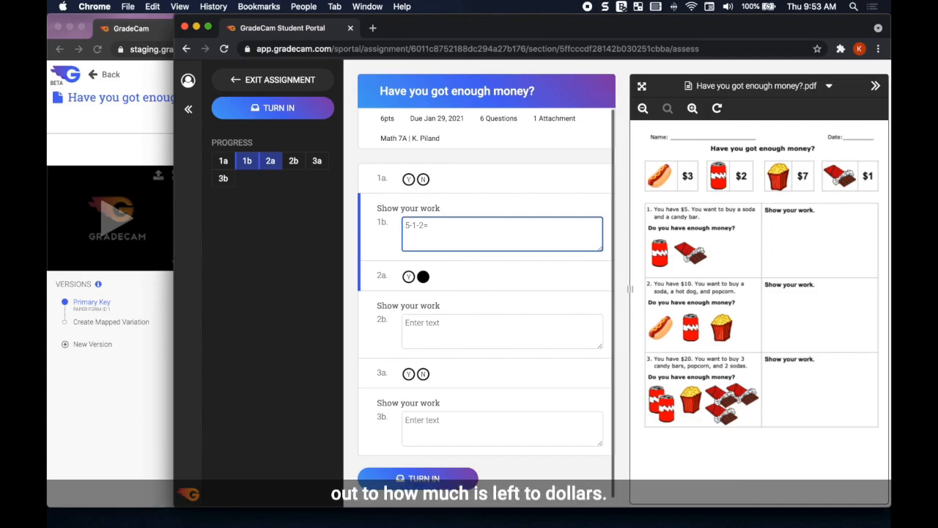
{"action": "left_click", "coordinate": [409, 179]}
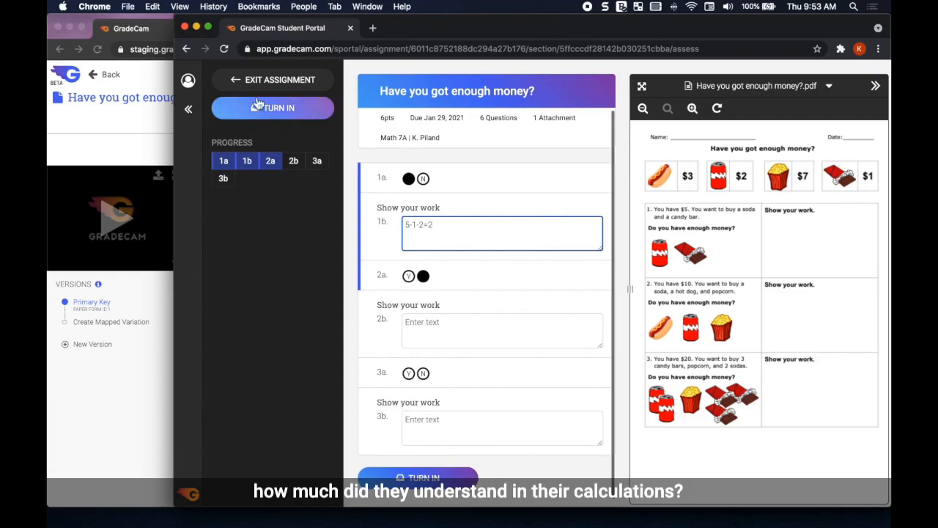
Step: Switch to the worksheet PDF in Preview and examine the three-part questions with the Difference column on its second page
{"action": "mouse_move", "coordinate": [58, 13]}
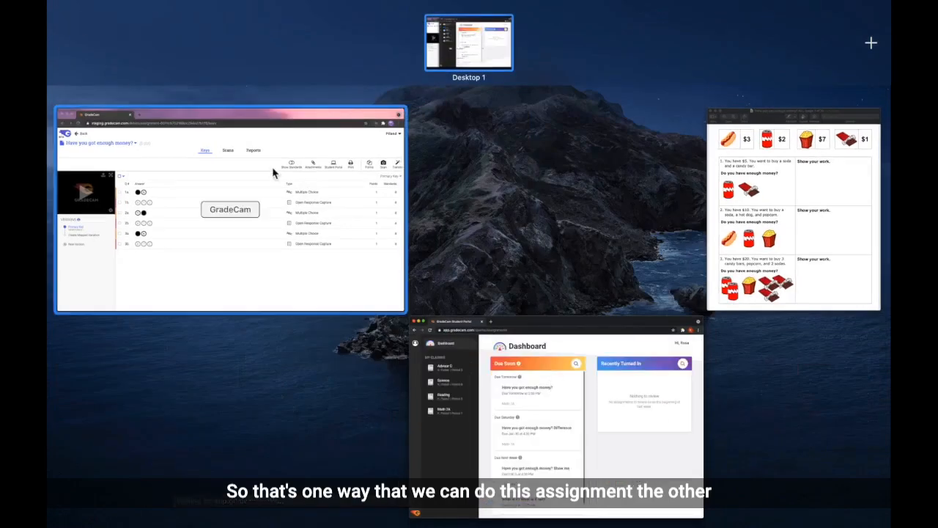
{"action": "left_click", "coordinate": [310, 187]}
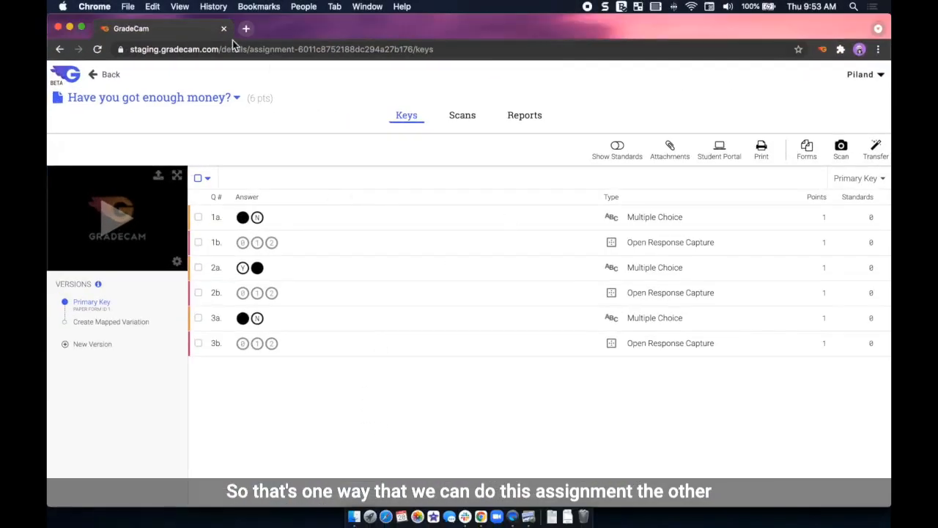
{"action": "left_click", "coordinate": [529, 515]}
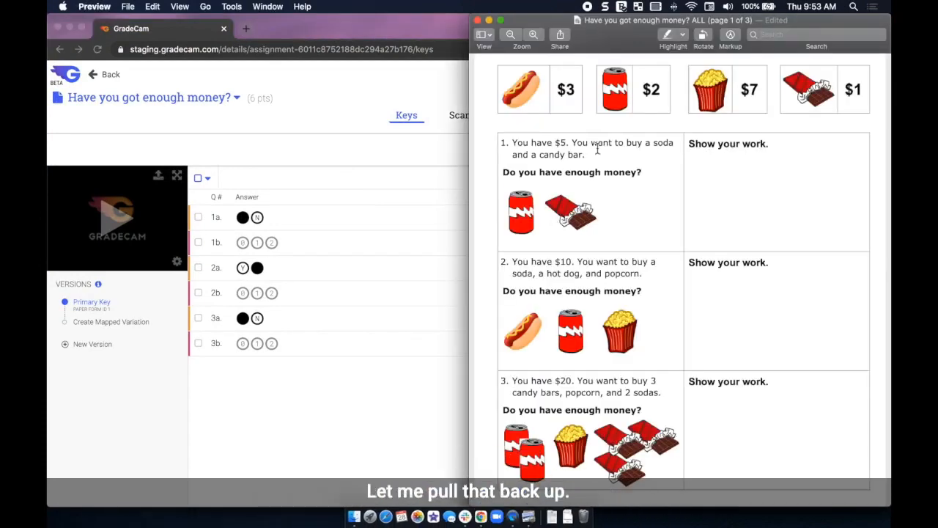
{"action": "scroll", "coordinate": [652, 176], "scroll_direction": "down", "scroll_amount": 10}
{"action": "scroll", "coordinate": [652, 176], "scroll_direction": "down", "scroll_amount": 5}
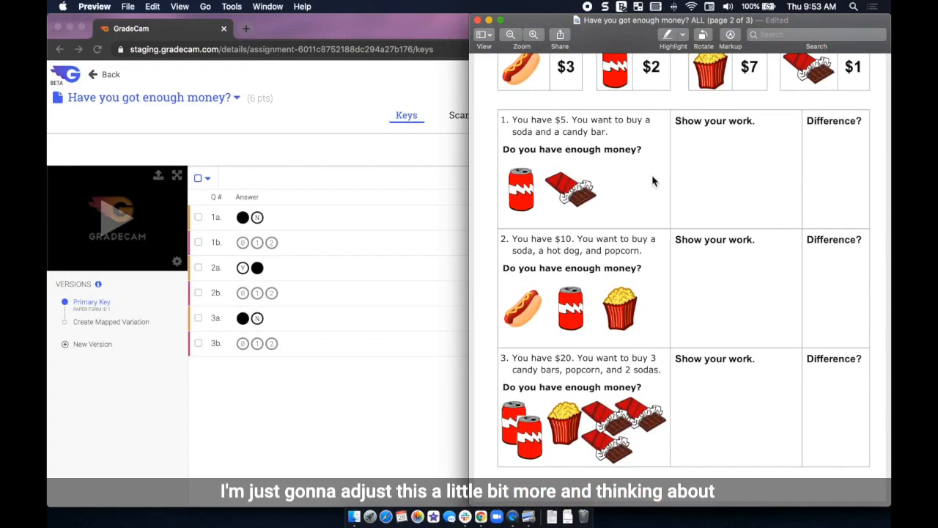
{"action": "scroll", "coordinate": [849, 156], "scroll_direction": "up", "scroll_amount": 1}
{"action": "scroll", "coordinate": [854, 263], "scroll_direction": "up", "scroll_amount": 1}
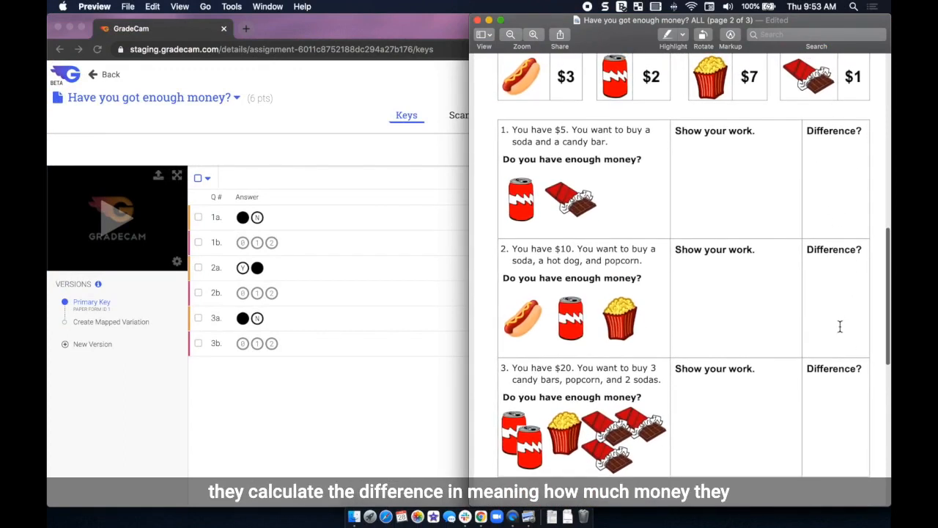
{"action": "scroll", "coordinate": [839, 321], "scroll_direction": "up", "scroll_amount": 1}
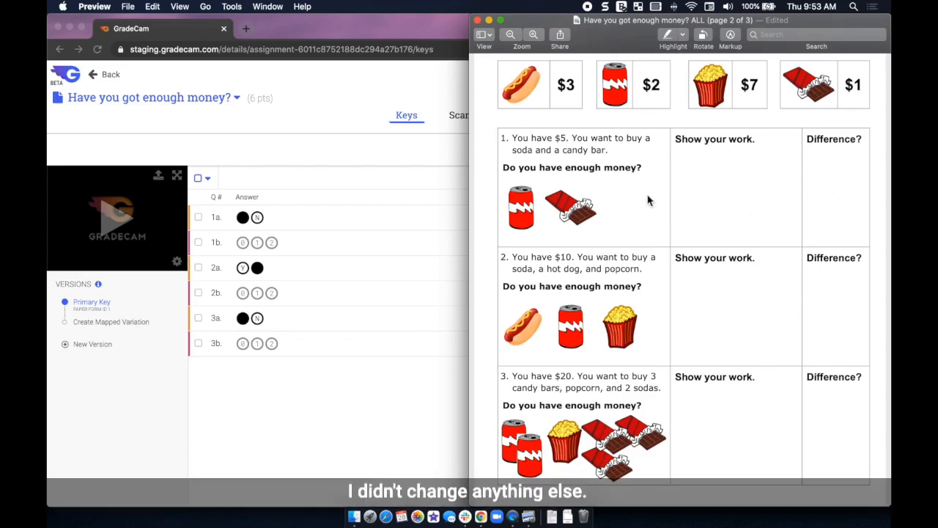
{"action": "scroll", "coordinate": [650, 201], "scroll_direction": "up", "scroll_amount": 2}
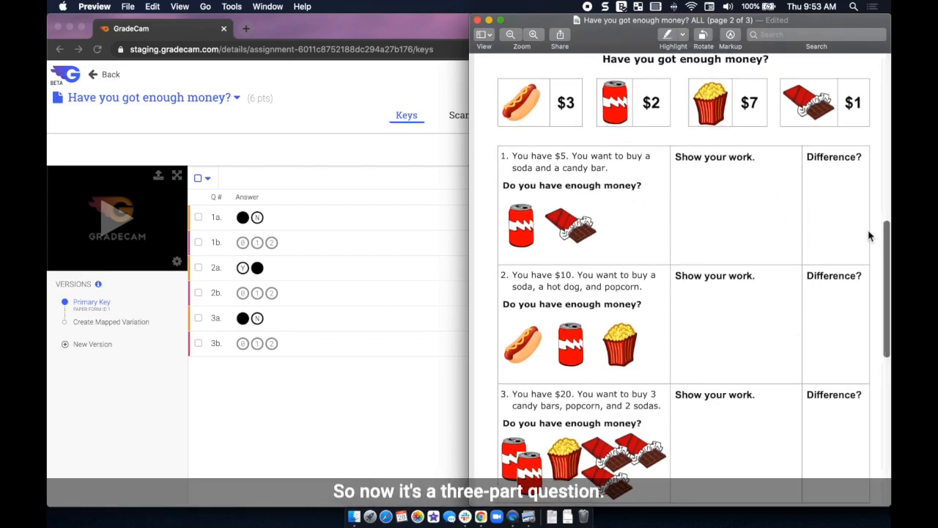
{"action": "scroll", "coordinate": [659, 219], "scroll_direction": "up", "scroll_amount": 1}
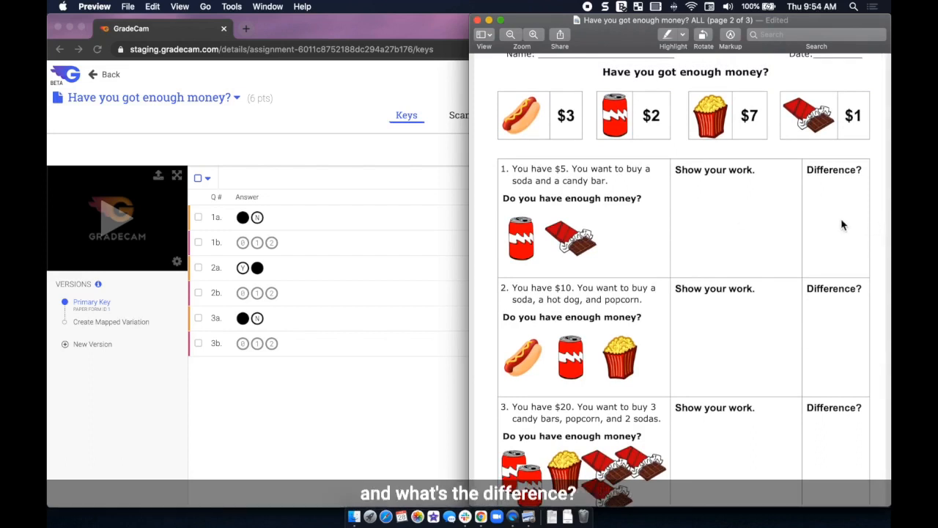
{"action": "scroll", "coordinate": [836, 218], "scroll_direction": "down", "scroll_amount": 1}
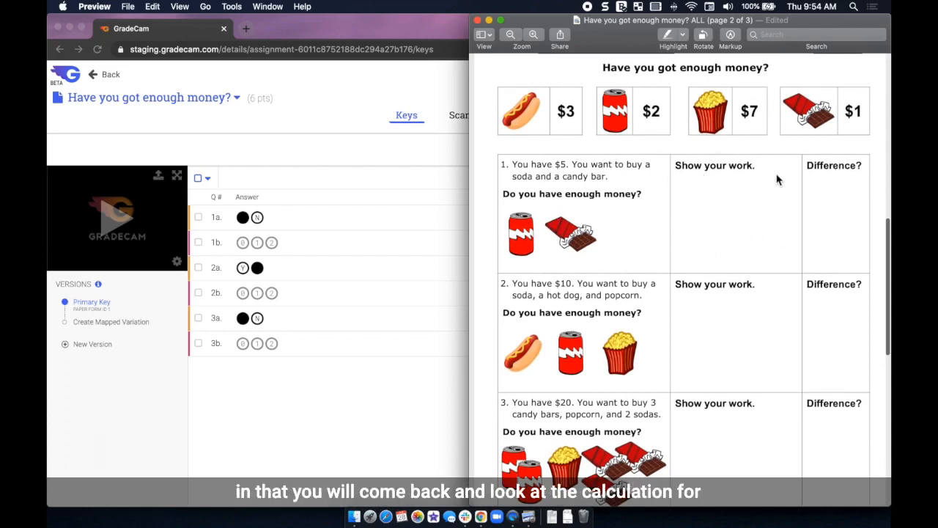
{"action": "scroll", "coordinate": [712, 203], "scroll_direction": "down", "scroll_amount": 1}
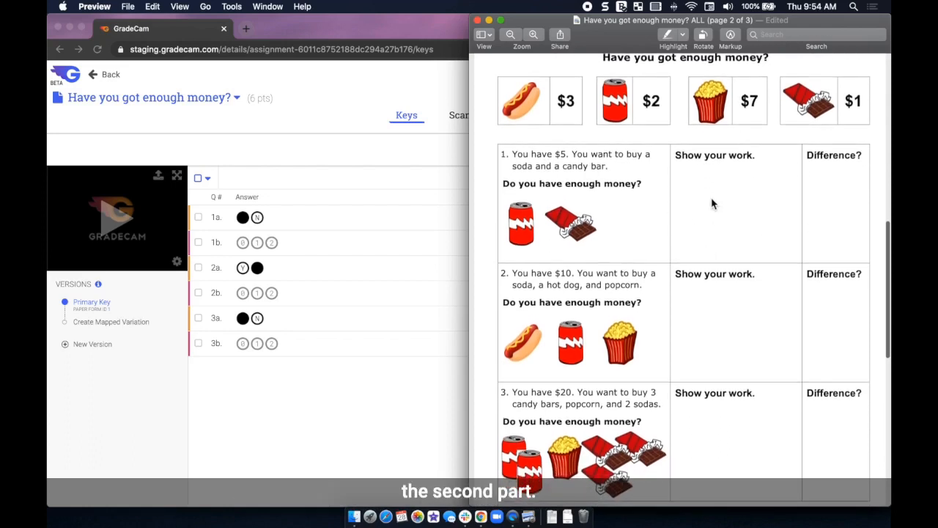
Step: Return to the teacher's GradeCam assignments and open the answer key of "Have you got enough money? Difference"
{"action": "left_click", "coordinate": [314, 403]}
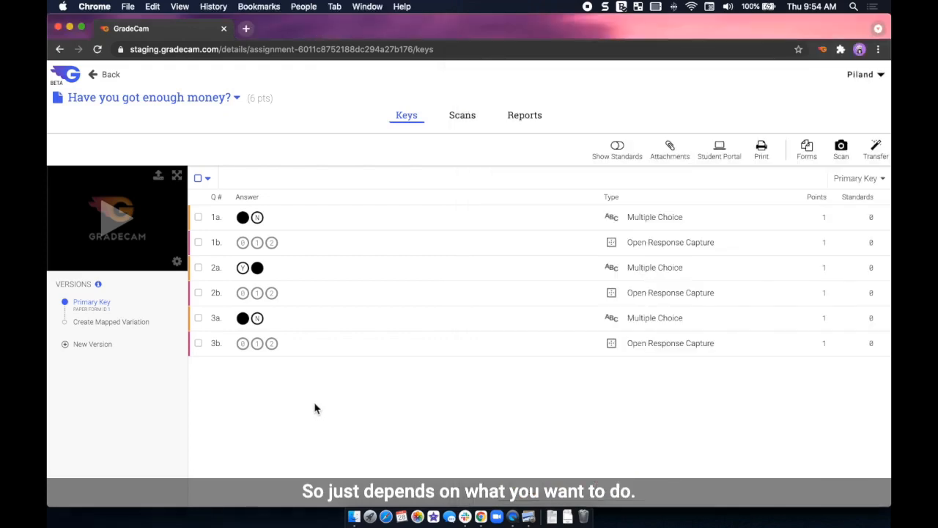
{"action": "left_click", "coordinate": [108, 76]}
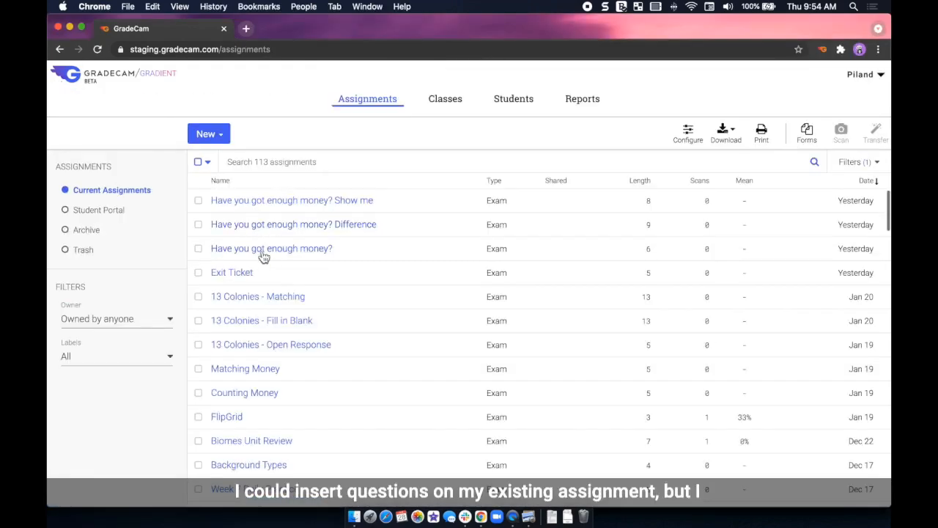
{"action": "left_click", "coordinate": [249, 227]}
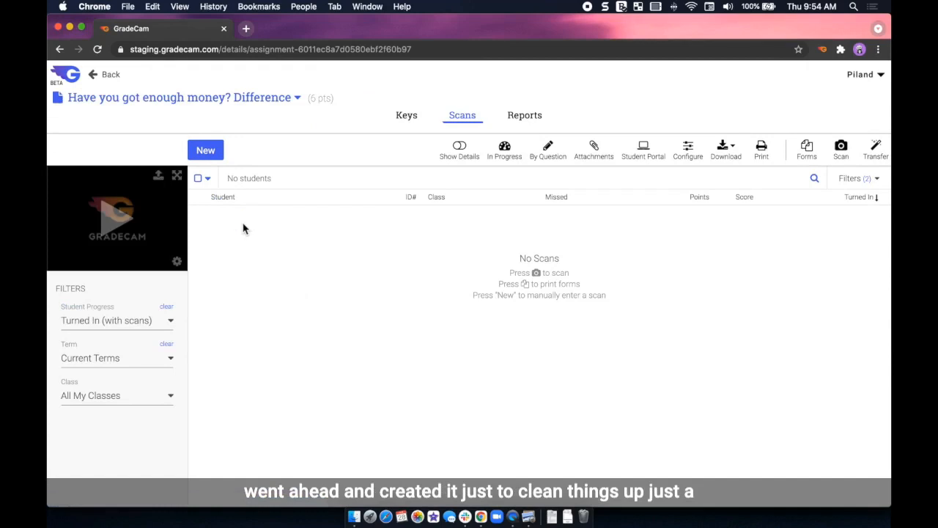
{"action": "left_click", "coordinate": [407, 116]}
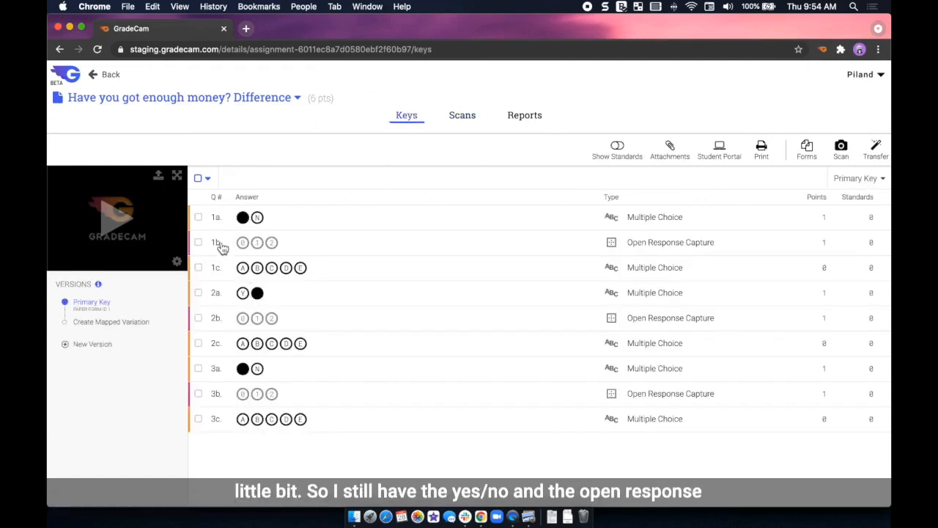
Step: Select questions 1c, 2c and 3c and open them for batch editing
{"action": "left_click", "coordinate": [198, 268]}
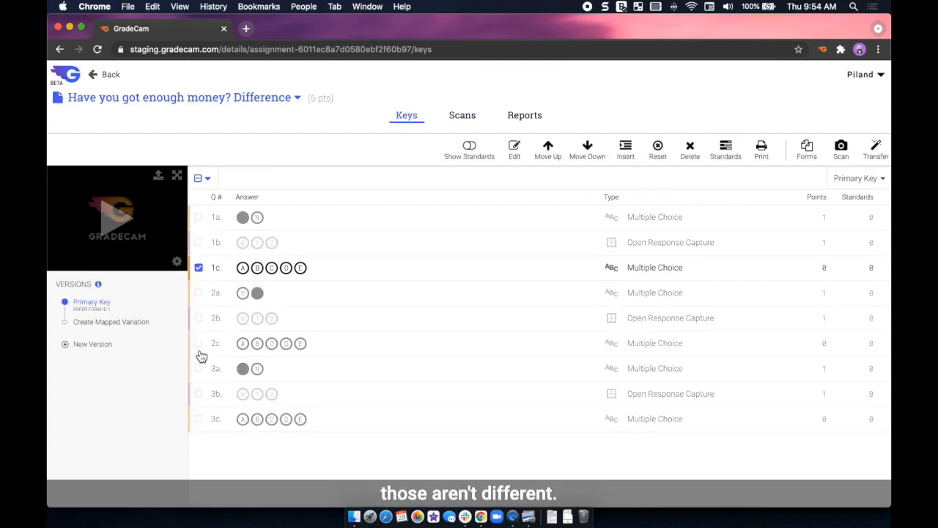
{"action": "left_click", "coordinate": [198, 343]}
{"action": "left_click", "coordinate": [198, 419]}
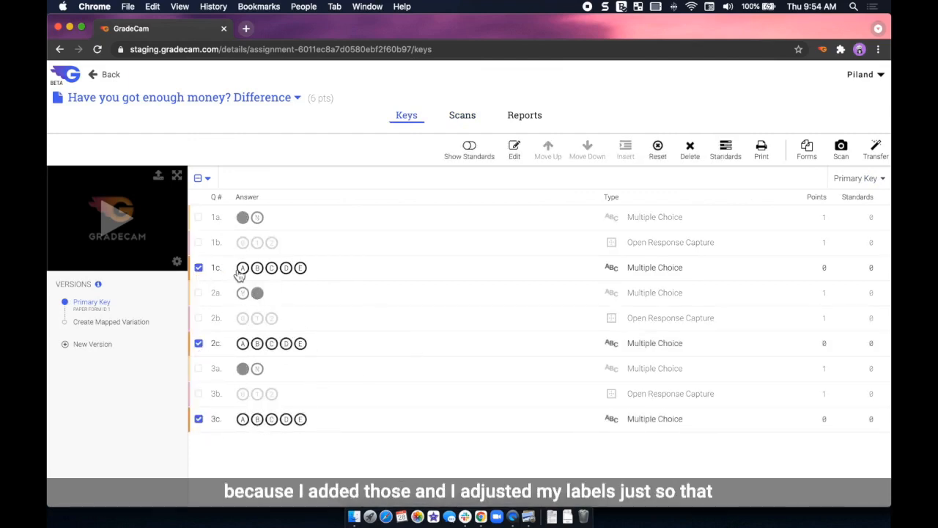
{"action": "left_click", "coordinate": [515, 150]}
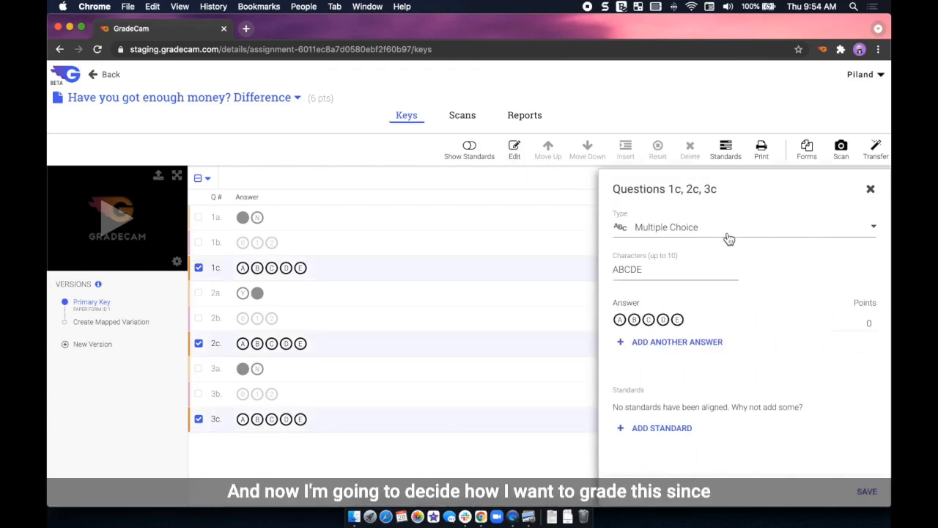
Step: Try the Numeric question type for 1c, 2c and 3c with 2 as the answer
{"action": "left_click", "coordinate": [730, 239]}
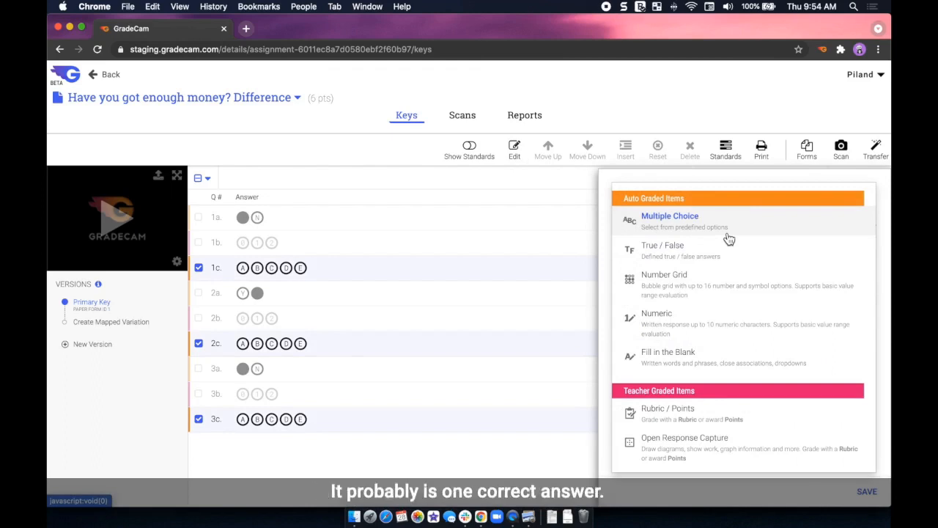
{"action": "left_click", "coordinate": [721, 327]}
{"action": "left_click", "coordinate": [646, 405]}
{"action": "type", "text": "2"}
{"action": "left_click", "coordinate": [667, 270]}
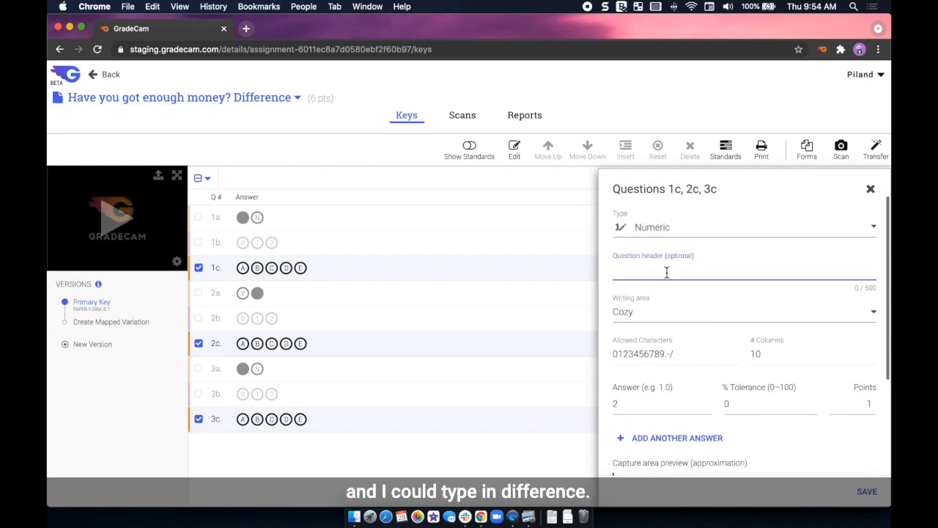
{"action": "left_click", "coordinate": [684, 238]}
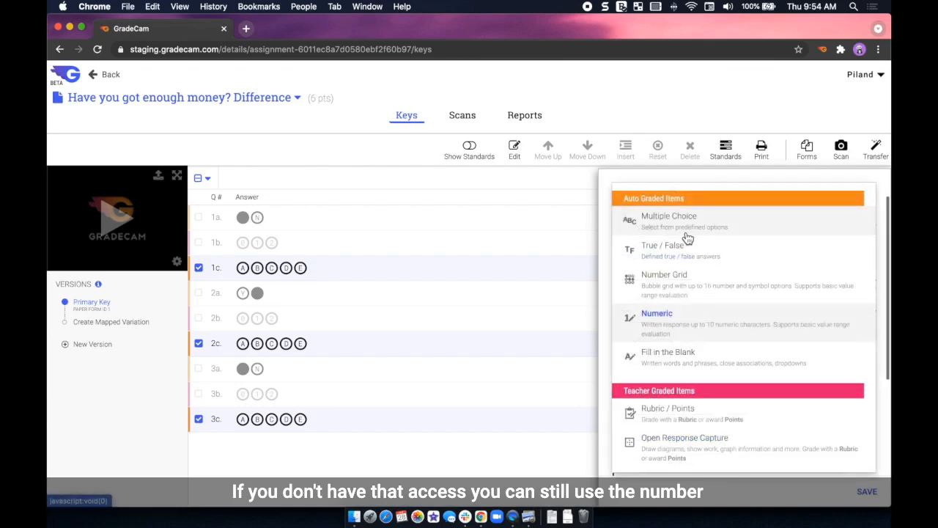
{"action": "left_click", "coordinate": [691, 285]}
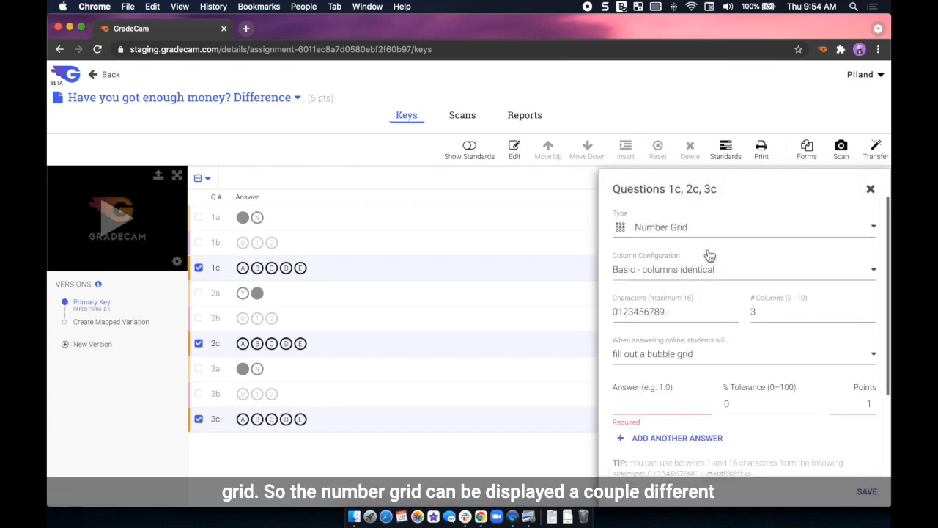
{"action": "left_click", "coordinate": [690, 313]}
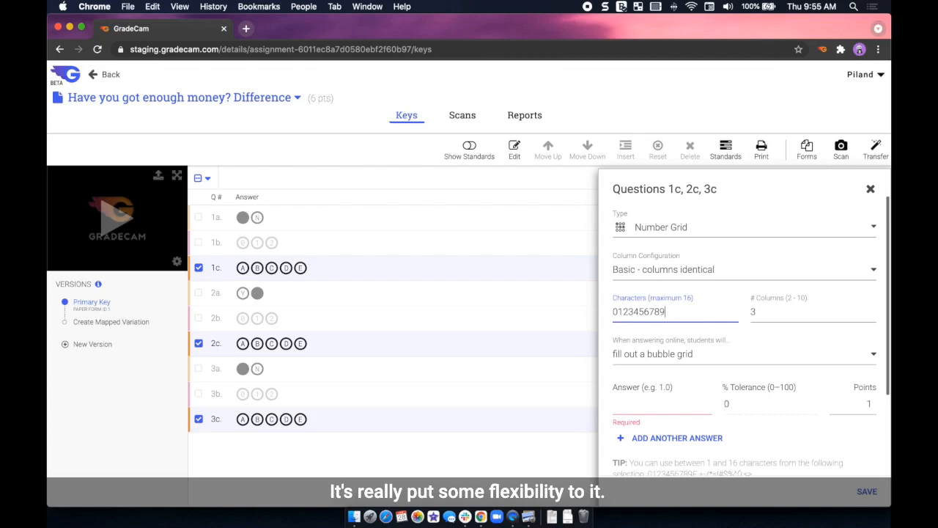
{"action": "left_click", "coordinate": [613, 313]}
{"action": "type", "text": "$"}
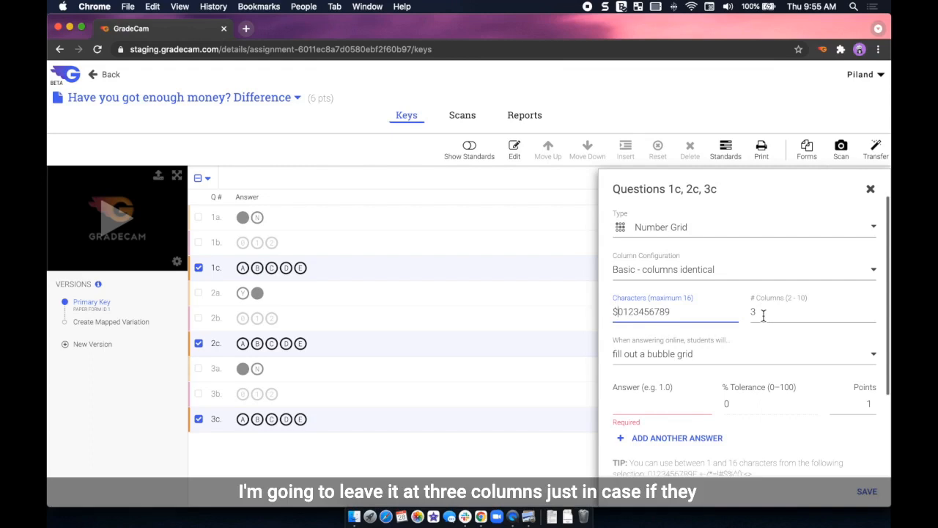
Step: Set the answer of 1c, 2c and 3c to $2 with online students typing in the answer, save and deselect them
{"action": "left_click", "coordinate": [635, 408]}
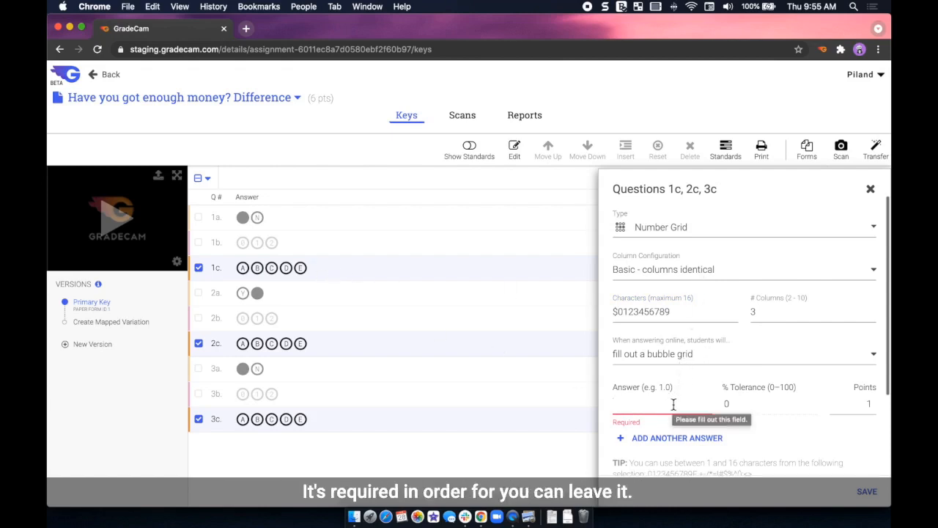
{"action": "type", "text": "$2"}
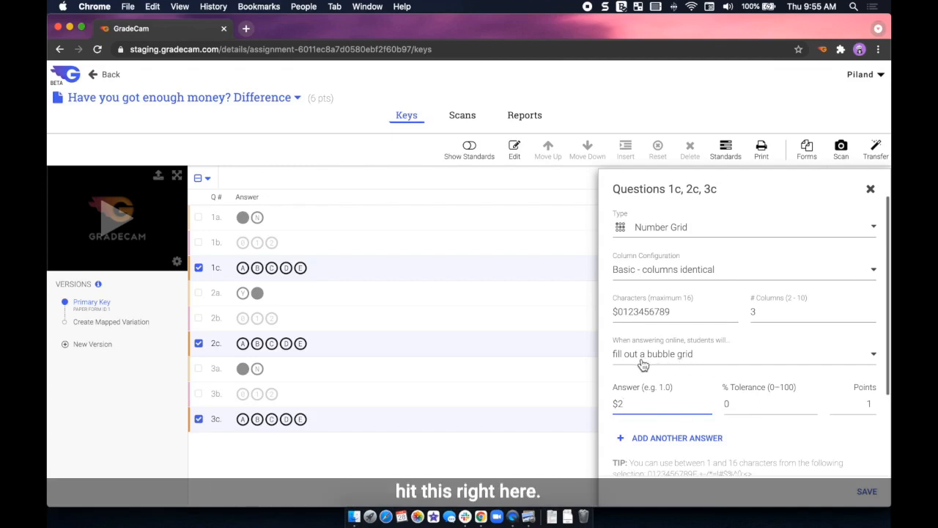
{"action": "left_click", "coordinate": [676, 363]}
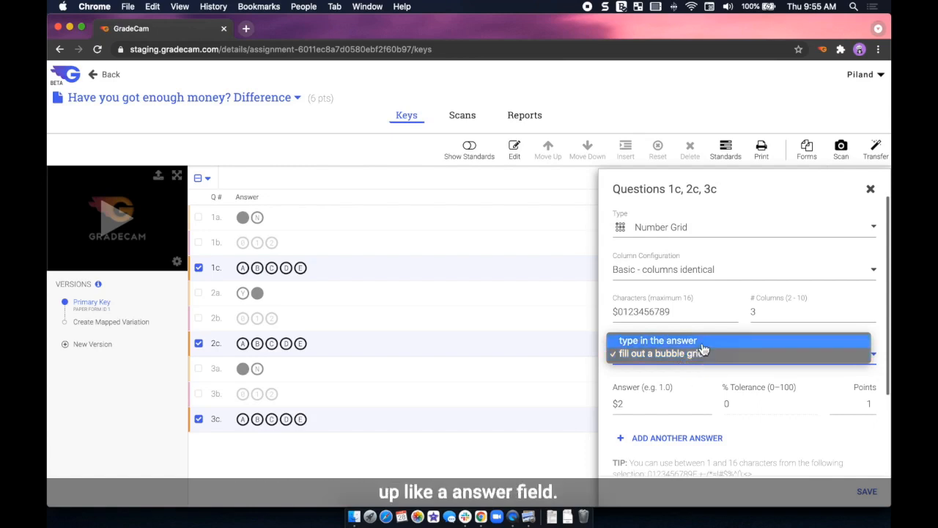
{"action": "left_click", "coordinate": [701, 346]}
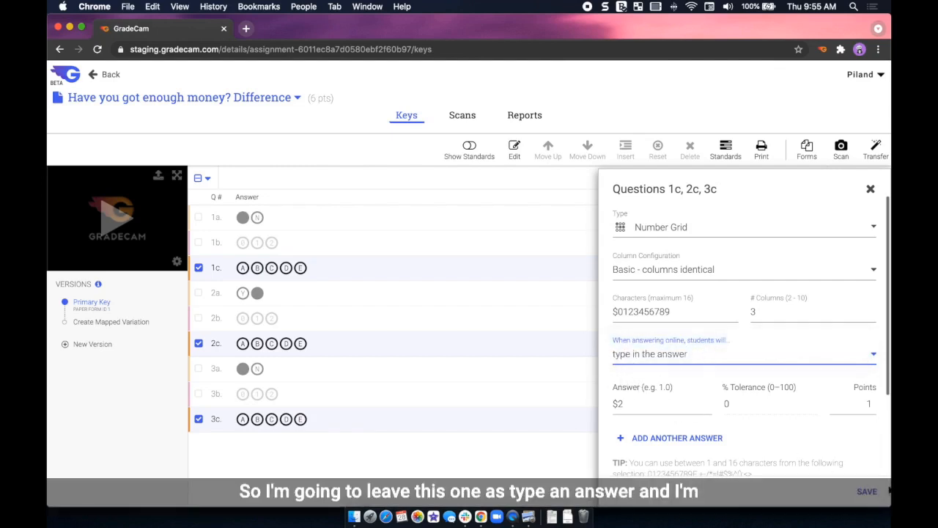
{"action": "left_click", "coordinate": [877, 494]}
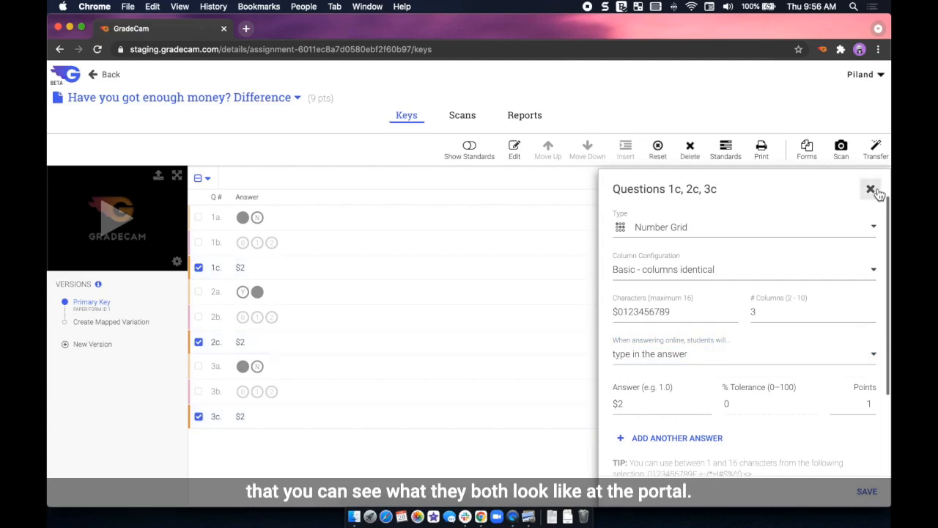
{"action": "left_click", "coordinate": [871, 189]}
{"action": "left_click", "coordinate": [198, 268]}
{"action": "left_click", "coordinate": [199, 344]}
{"action": "left_click", "coordinate": [200, 417]}
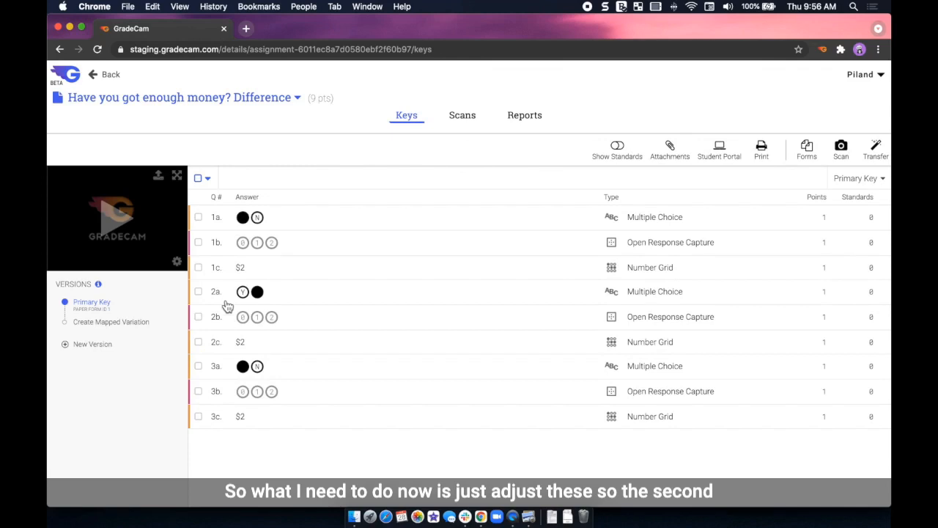
Step: Open question 2c and have online students fill out a bubble grid
{"action": "left_click", "coordinate": [209, 342]}
{"action": "left_click", "coordinate": [219, 347]}
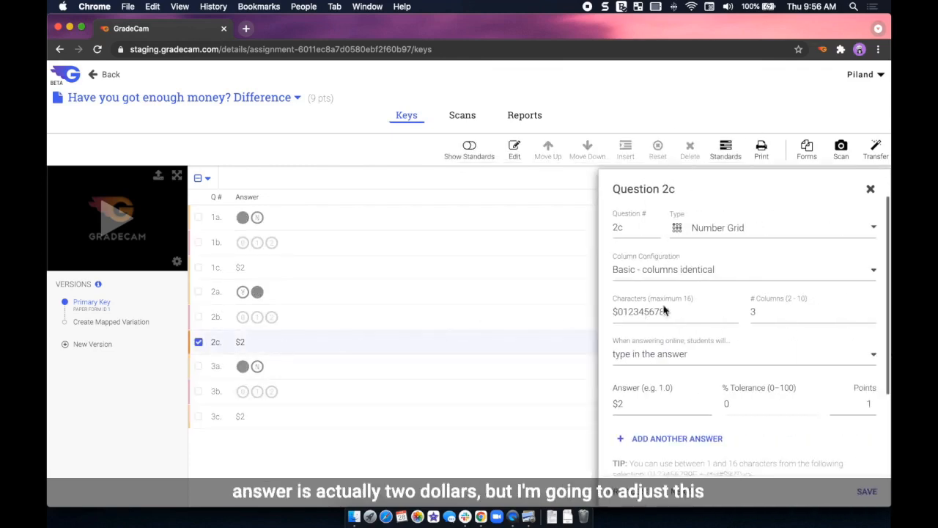
{"action": "left_click", "coordinate": [693, 359]}
{"action": "left_click", "coordinate": [693, 367]}
Step: Go to question 3c, set its answer to $6, save it and clear the selection
{"action": "key", "text": "Down"}
{"action": "key", "text": "Down"}
{"action": "key", "text": "Down"}
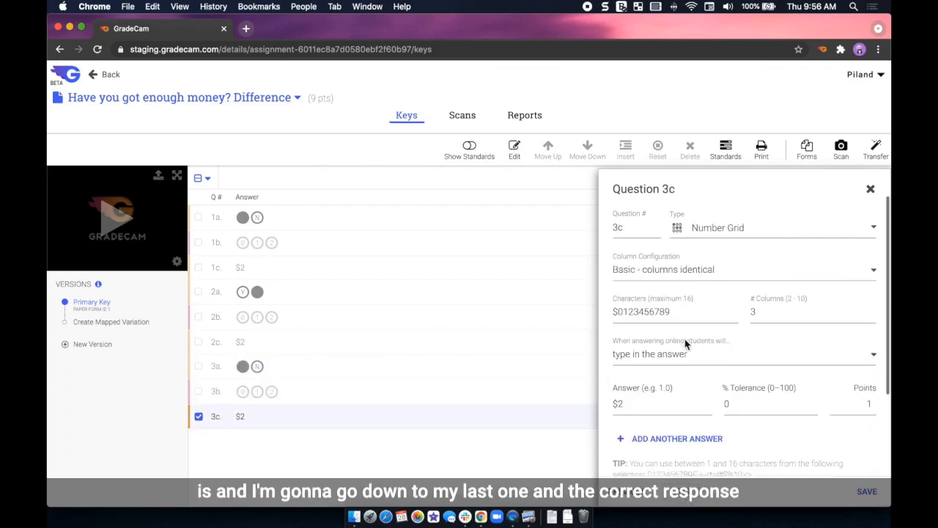
{"action": "left_click", "coordinate": [656, 409]}
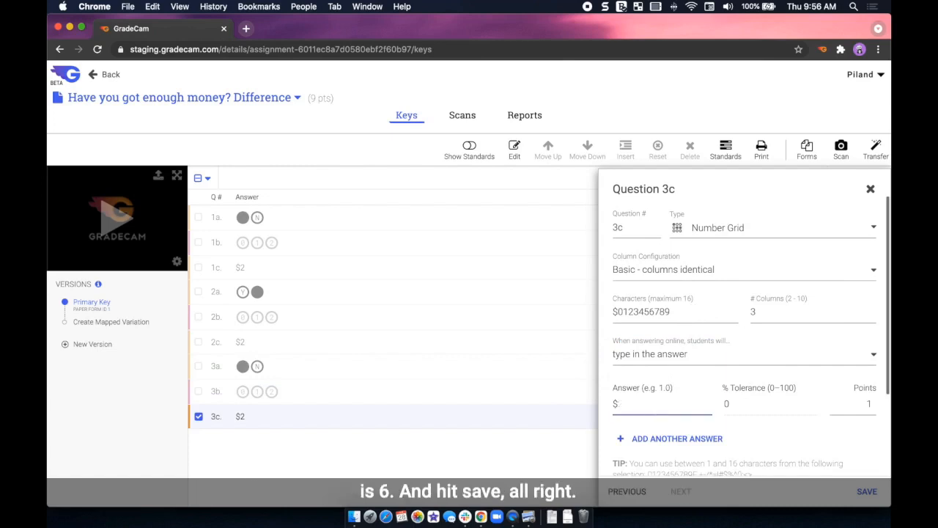
{"action": "left_click", "coordinate": [868, 492]}
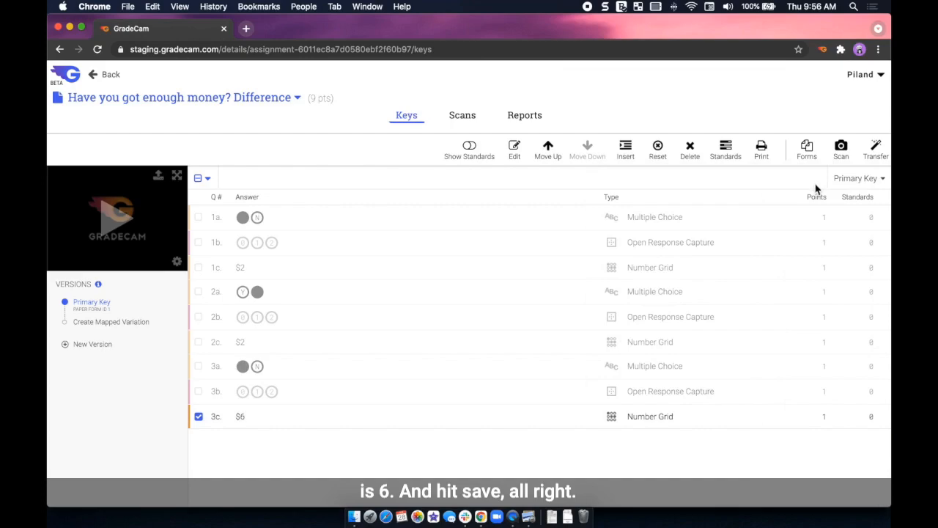
{"action": "right_click", "coordinate": [205, 419]}
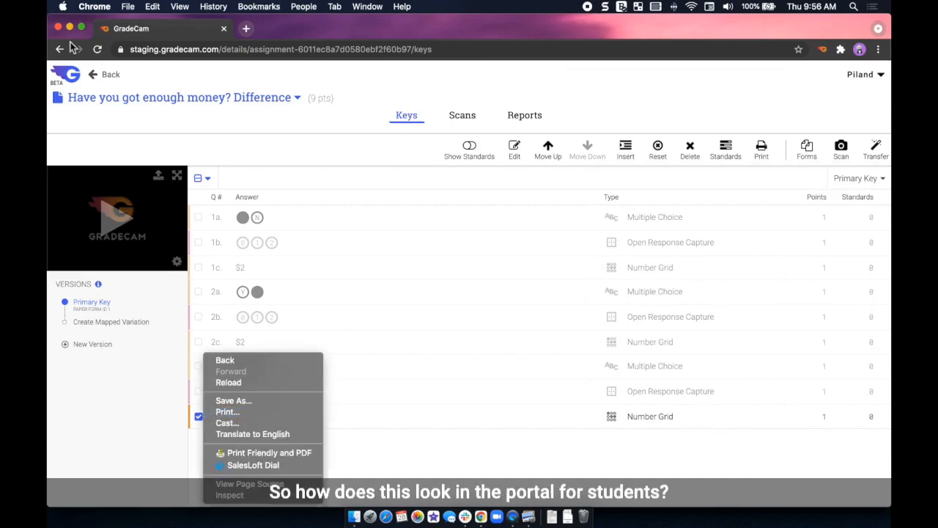
{"action": "left_click", "coordinate": [448, 502]}
{"action": "left_click", "coordinate": [198, 417]}
Step: Switch to the GradeCam Student Portal window and start the "Have you got enough money? Difference" assignment
{"action": "key", "text": "ctrl+Up"}
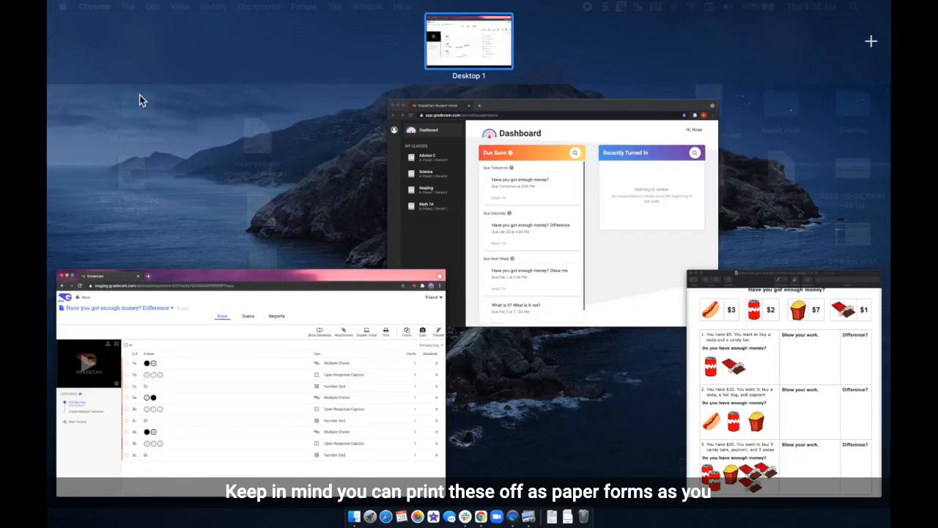
{"action": "left_click", "coordinate": [626, 272]}
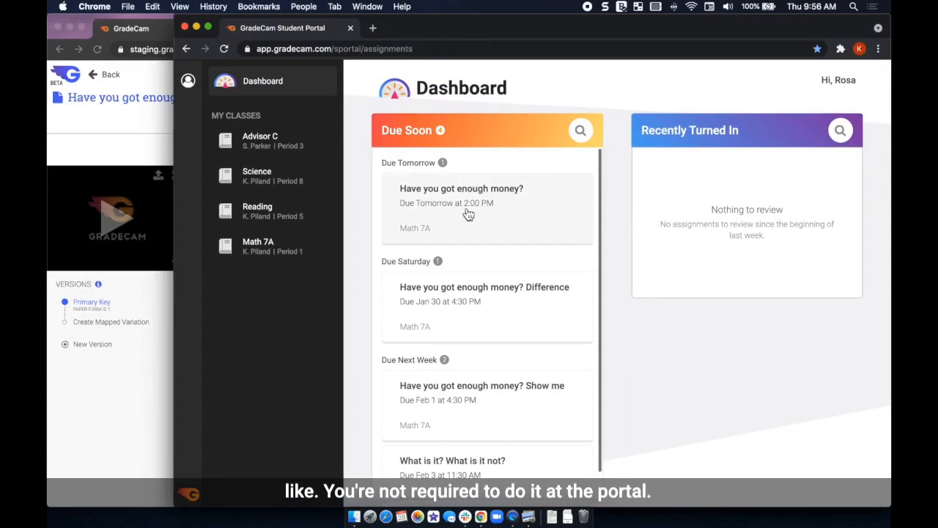
{"action": "left_click", "coordinate": [513, 311]}
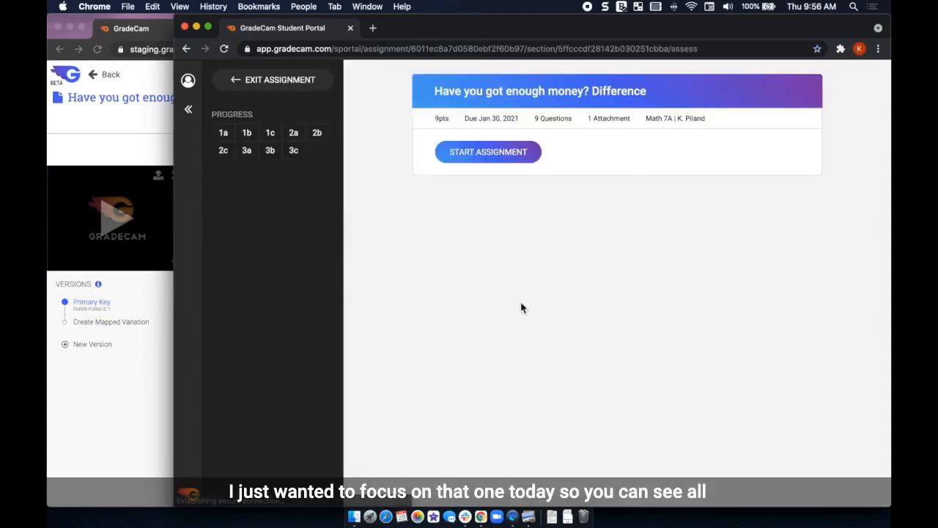
{"action": "left_click", "coordinate": [518, 154]}
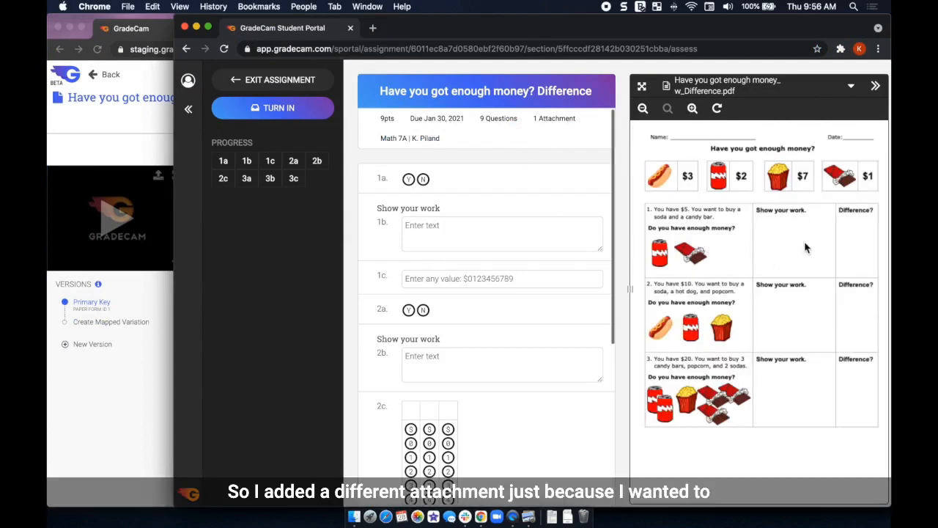
Step: Answer 1a with Y, enter "s" as the work for 1b and $2 for 1c
{"action": "left_click", "coordinate": [409, 179]}
{"action": "left_click", "coordinate": [429, 230]}
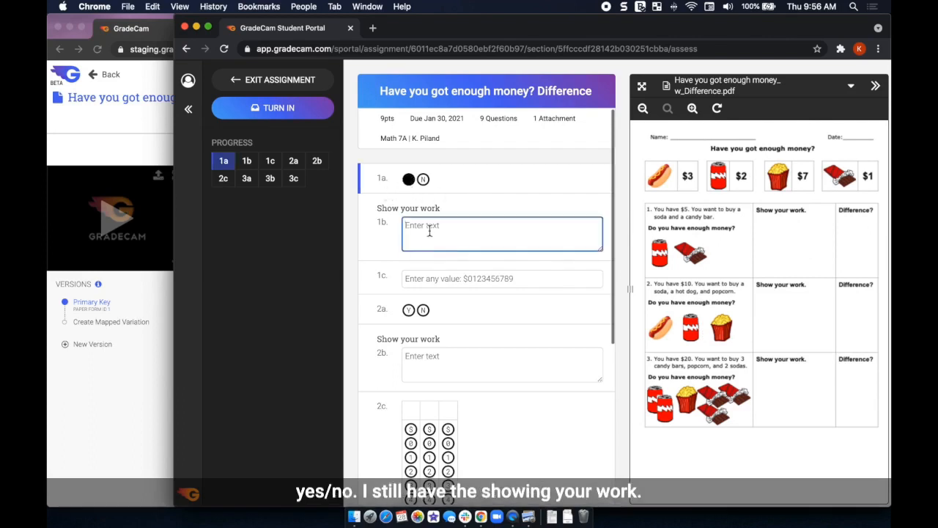
{"action": "type", "text": "s"}
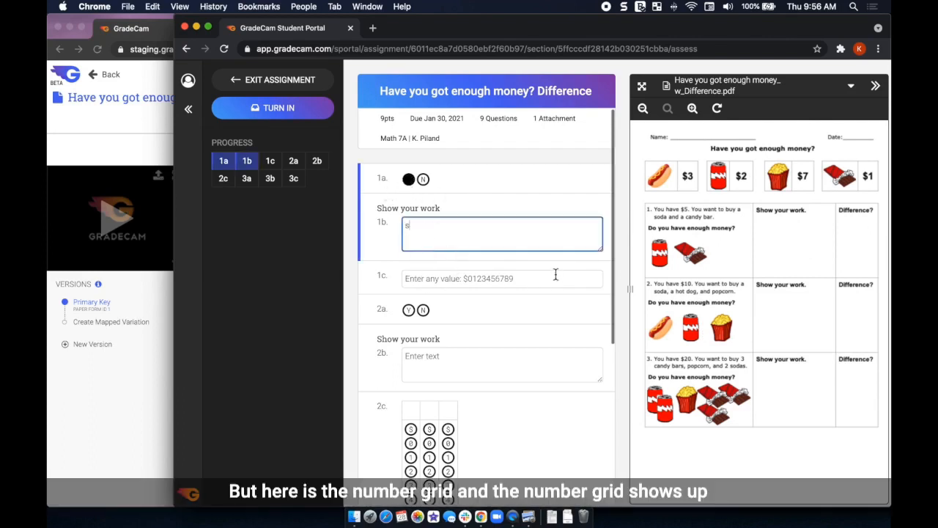
{"action": "left_click", "coordinate": [421, 282]}
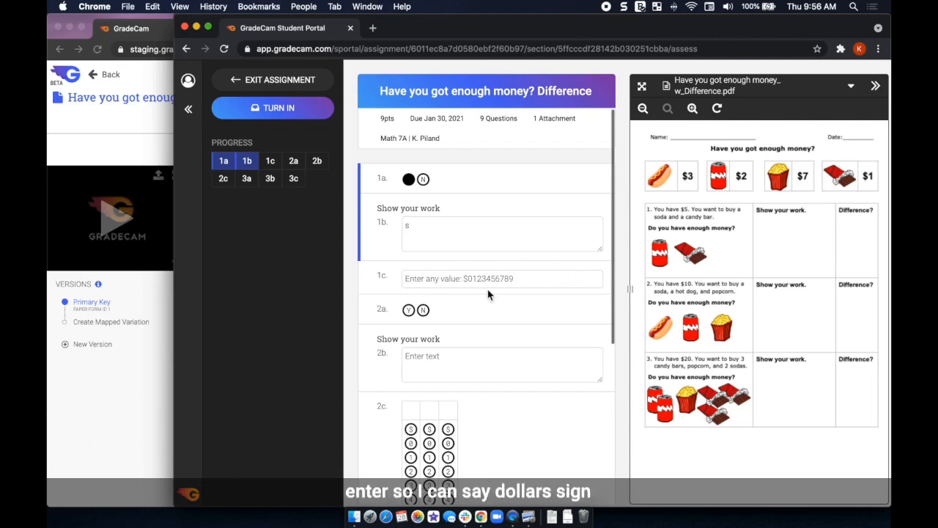
{"action": "type", "text": "$2"}
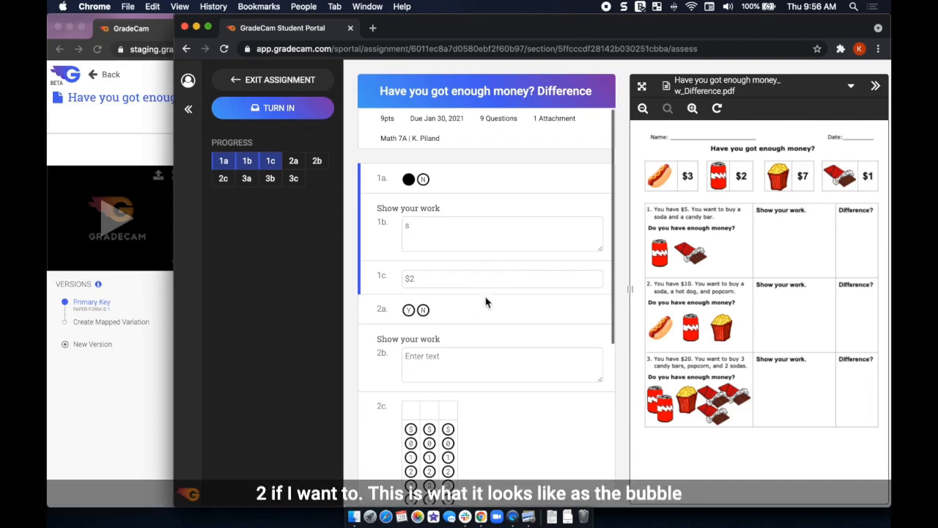
Step: Fill in the bubbles for $2 in question 2c's number grid and review the answered questions
{"action": "scroll", "coordinate": [486, 304], "scroll_direction": "down", "scroll_amount": 1}
{"action": "scroll", "coordinate": [440, 304], "scroll_direction": "down", "scroll_amount": 1}
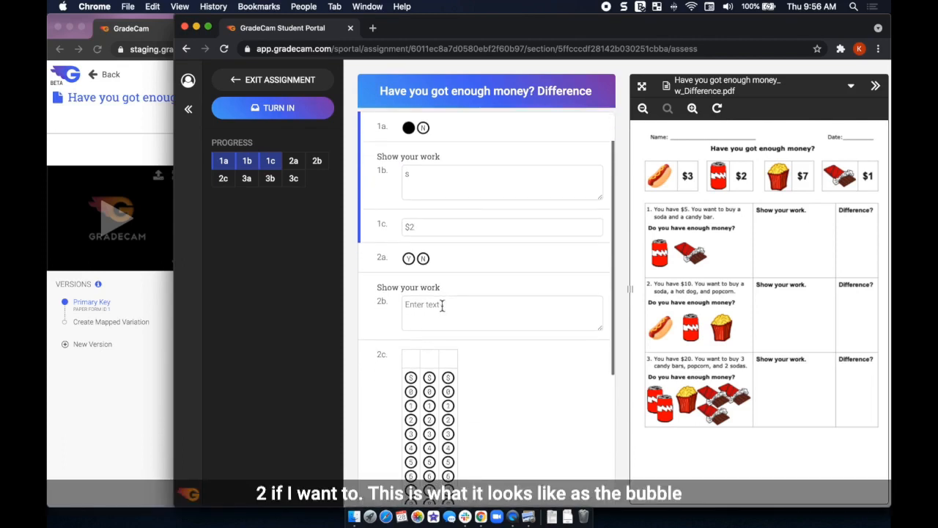
{"action": "left_click", "coordinate": [411, 378]}
{"action": "left_click", "coordinate": [430, 419]}
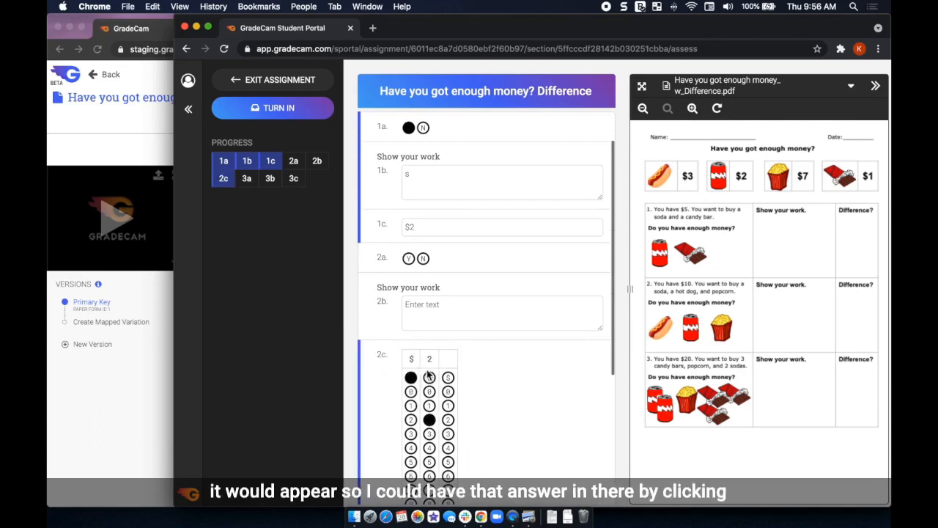
{"action": "scroll", "coordinate": [484, 380], "scroll_direction": "up", "scroll_amount": 1}
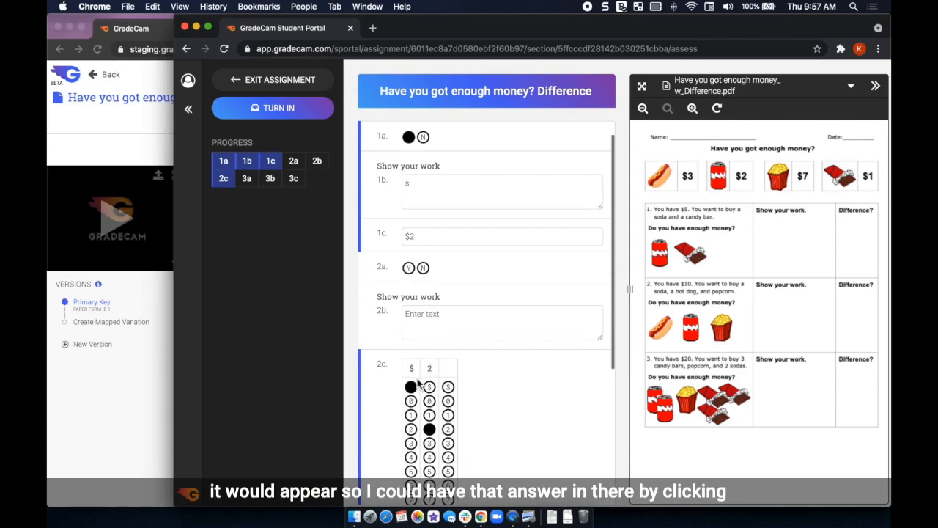
{"action": "scroll", "coordinate": [472, 404], "scroll_direction": "up", "scroll_amount": 2}
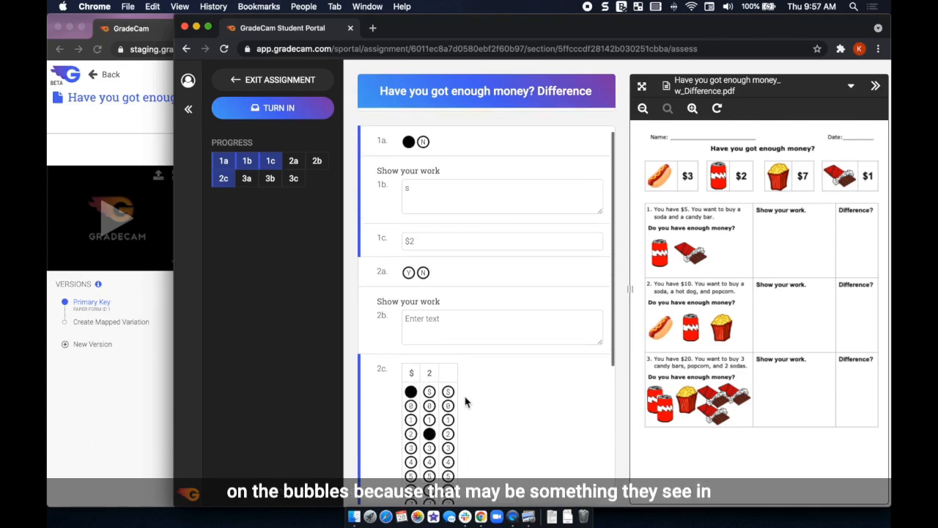
{"action": "scroll", "coordinate": [469, 403], "scroll_direction": "up", "scroll_amount": 1}
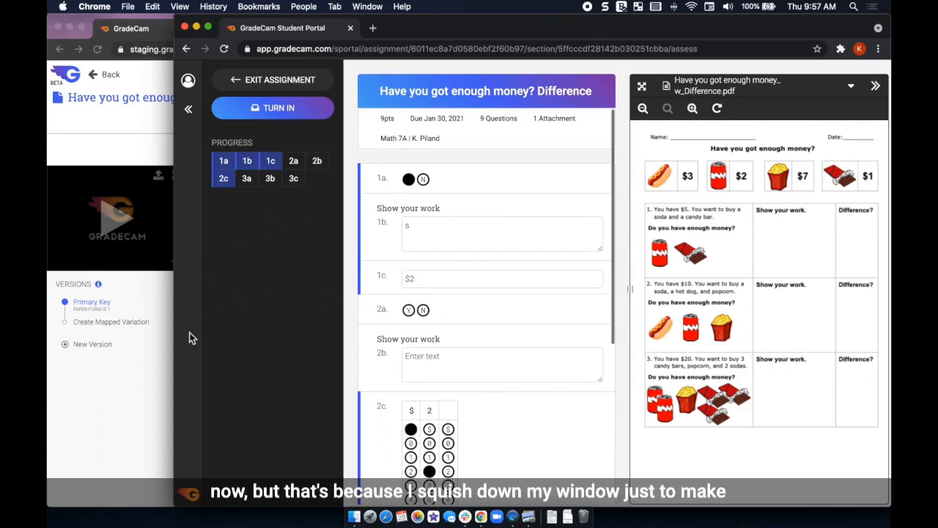
{"action": "scroll", "coordinate": [402, 329], "scroll_direction": "down", "scroll_amount": 2}
{"action": "scroll", "coordinate": [402, 330], "scroll_direction": "down", "scroll_amount": 1}
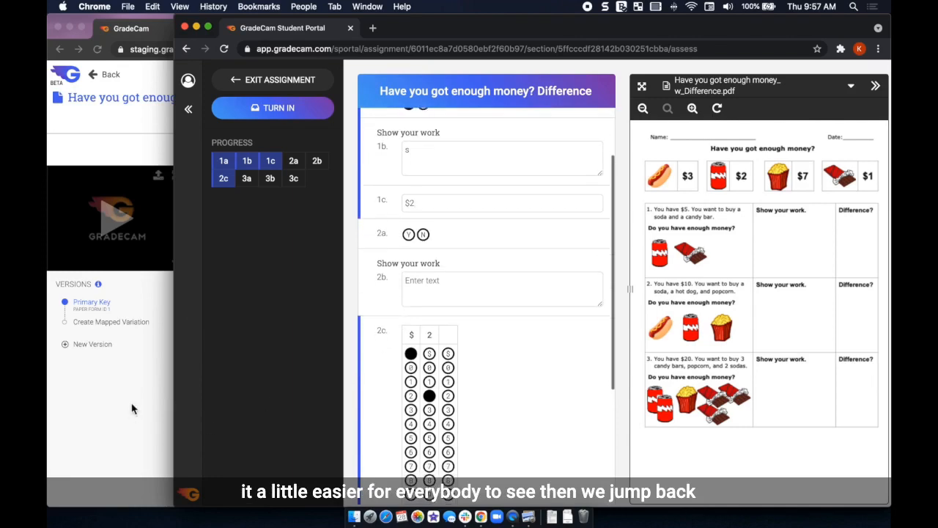
Step: Switch to the worksheet PDF in Preview and examine the third page, including questions 4a and 4b
{"action": "left_click", "coordinate": [132, 409]}
{"action": "left_click", "coordinate": [527, 513]}
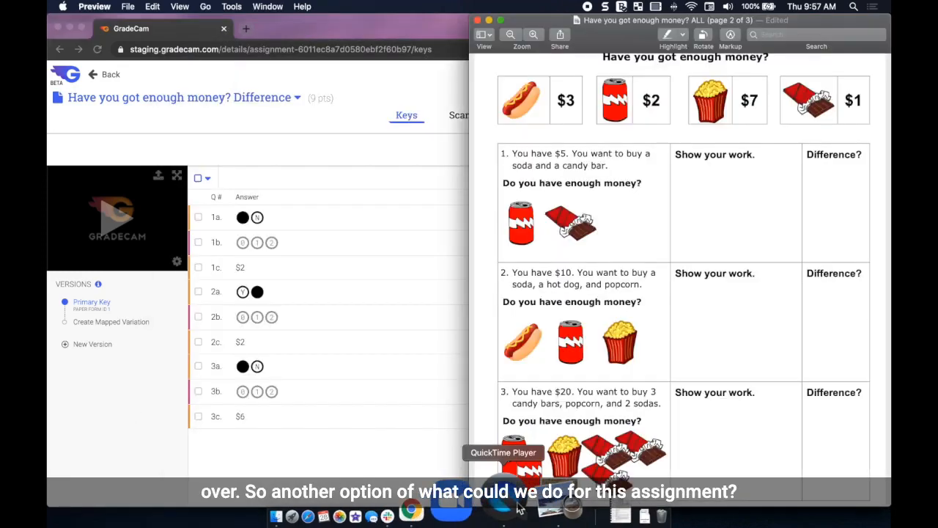
{"action": "scroll", "coordinate": [711, 291], "scroll_direction": "down", "scroll_amount": 10}
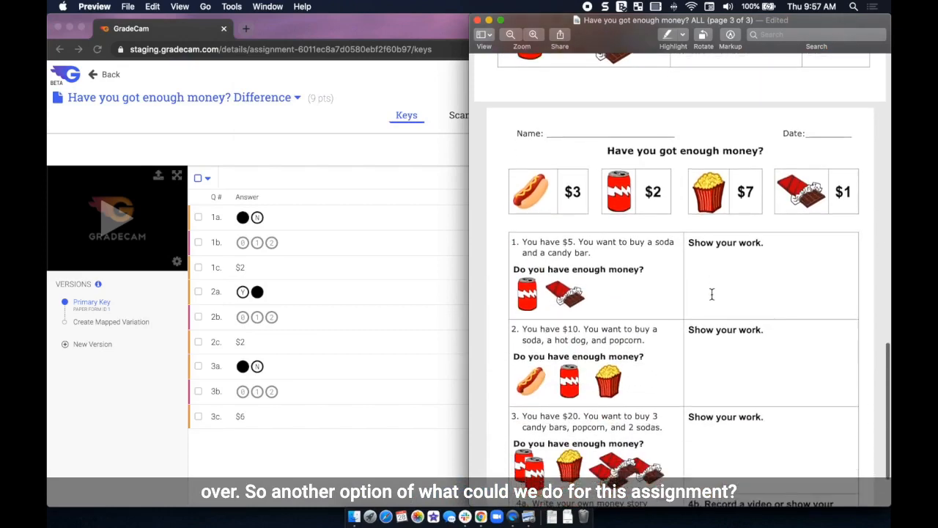
{"action": "scroll", "coordinate": [711, 294], "scroll_direction": "down", "scroll_amount": 3}
{"action": "scroll", "coordinate": [711, 294], "scroll_direction": "up", "scroll_amount": 1}
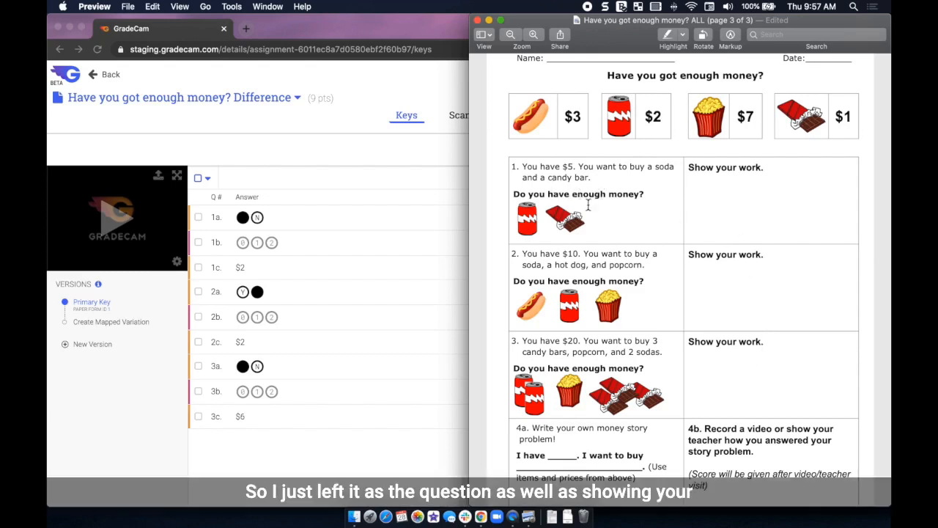
{"action": "scroll", "coordinate": [586, 204], "scroll_direction": "up", "scroll_amount": 2}
{"action": "scroll", "coordinate": [777, 238], "scroll_direction": "down", "scroll_amount": 1}
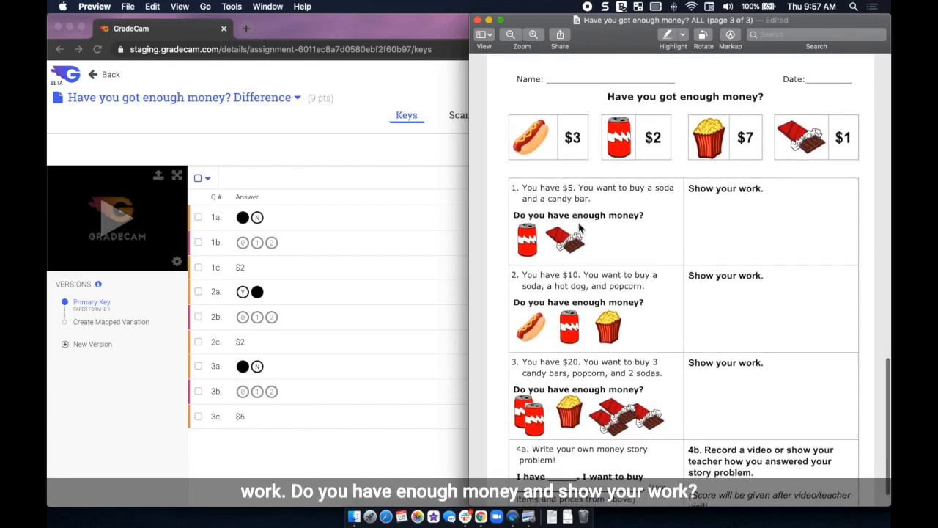
{"action": "scroll", "coordinate": [749, 230], "scroll_direction": "down", "scroll_amount": 3}
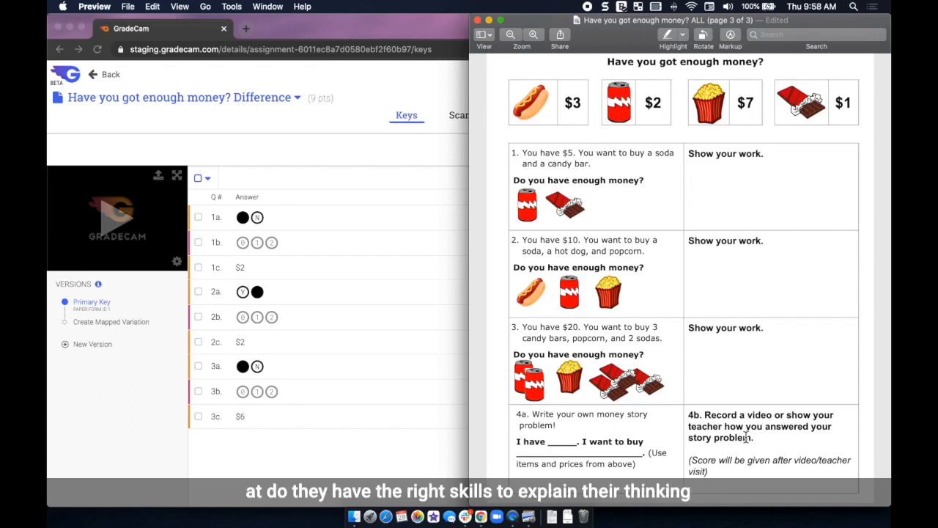
{"action": "scroll", "coordinate": [743, 447], "scroll_direction": "down", "scroll_amount": 1}
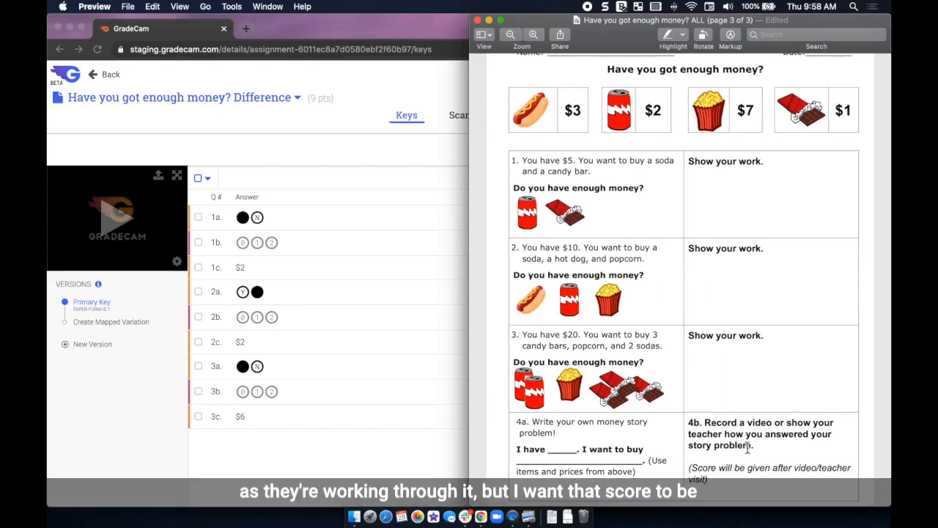
Step: Switch back to the GradeCam window in Chrome and open the answer key of the "Have you got enough money? Show me" assignment
{"action": "scroll", "coordinate": [748, 448], "scroll_direction": "up", "scroll_amount": 1}
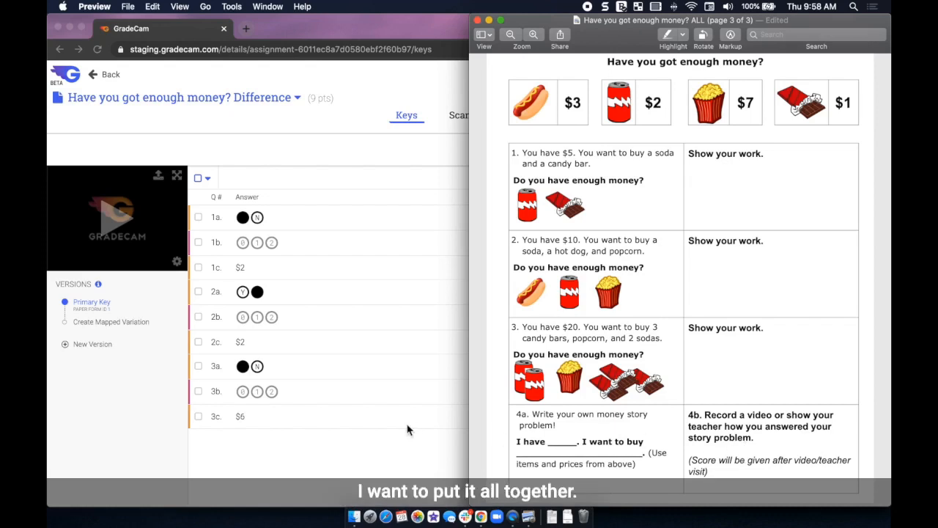
{"action": "left_click", "coordinate": [395, 453]}
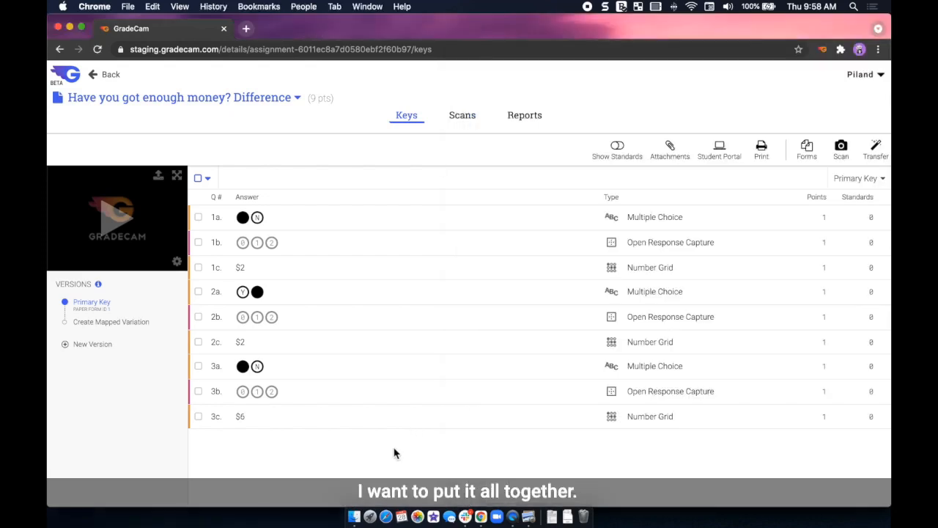
{"action": "left_click", "coordinate": [97, 74]}
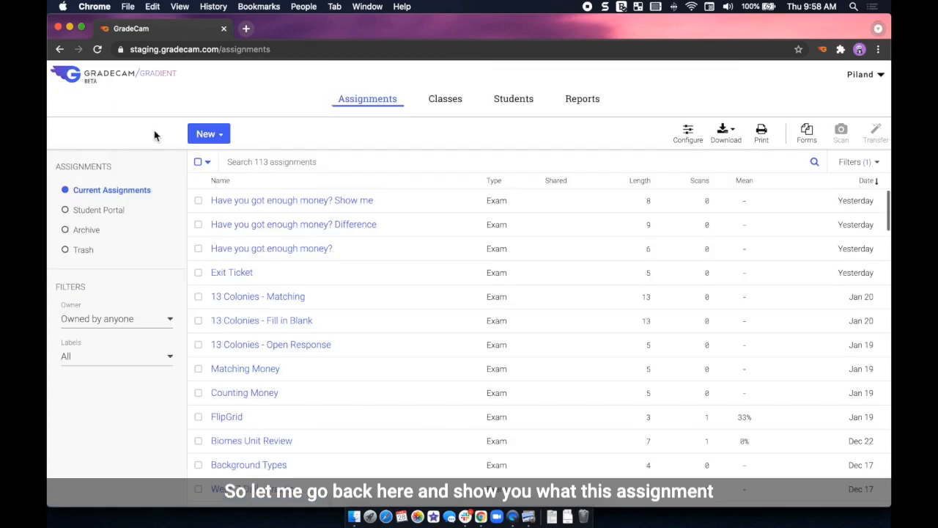
{"action": "left_click", "coordinate": [304, 202]}
{"action": "left_click", "coordinate": [406, 116]}
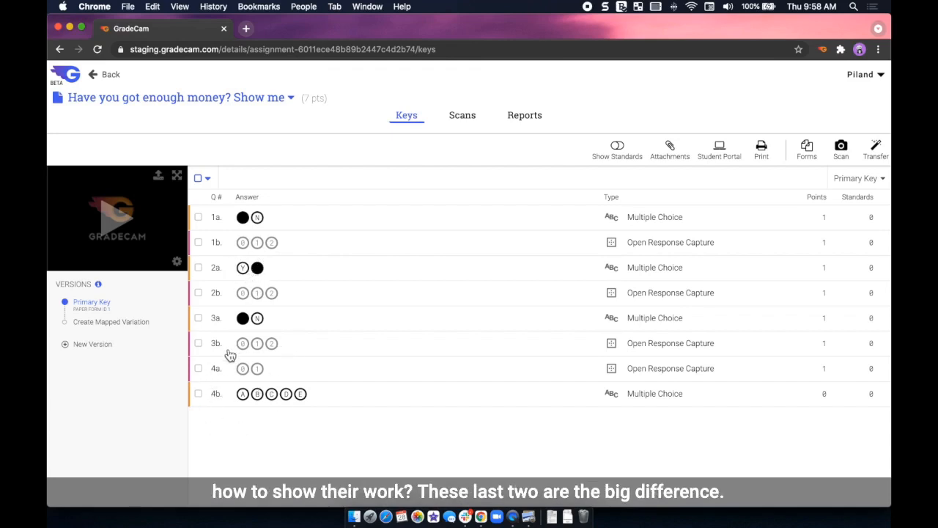
Step: Review question 4a's settings, then change question 4b to the Rubric / Points type with grading options 0123 and save it
{"action": "left_click", "coordinate": [216, 372]}
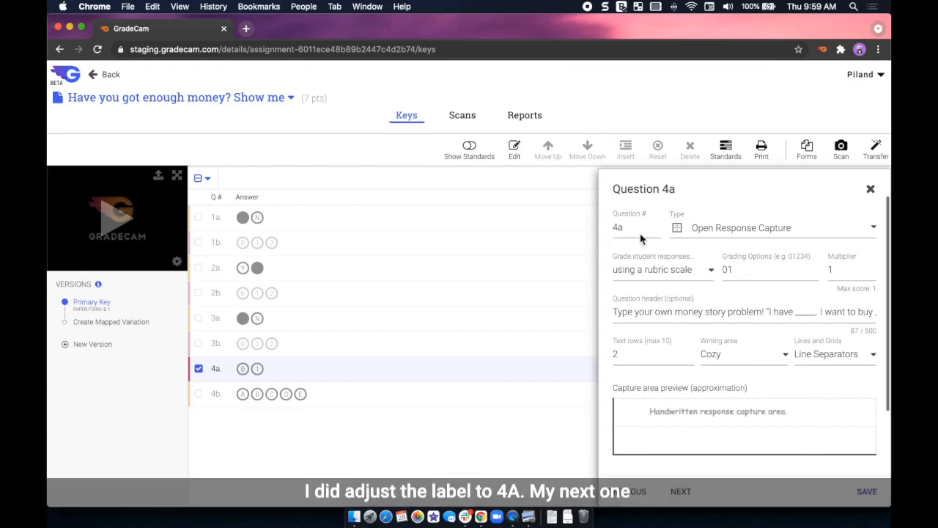
{"action": "left_click", "coordinate": [696, 496]}
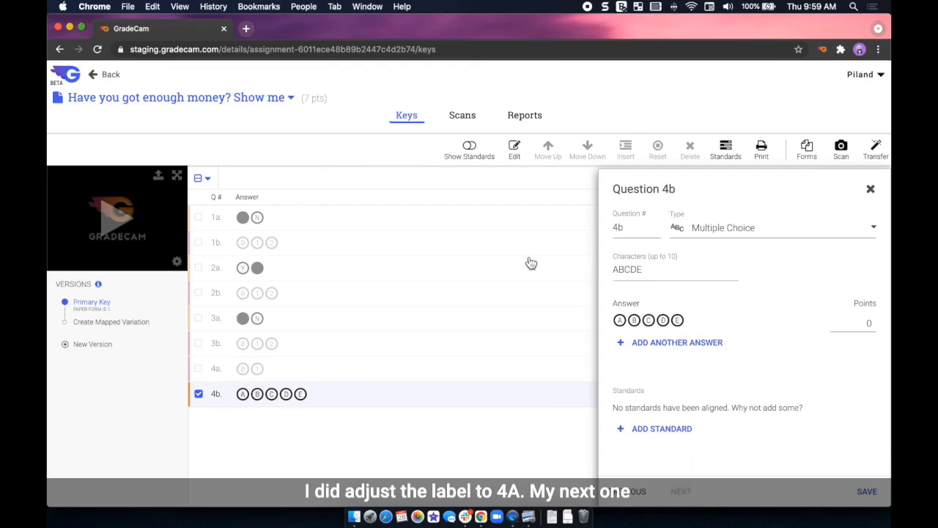
{"action": "left_click", "coordinate": [759, 236]}
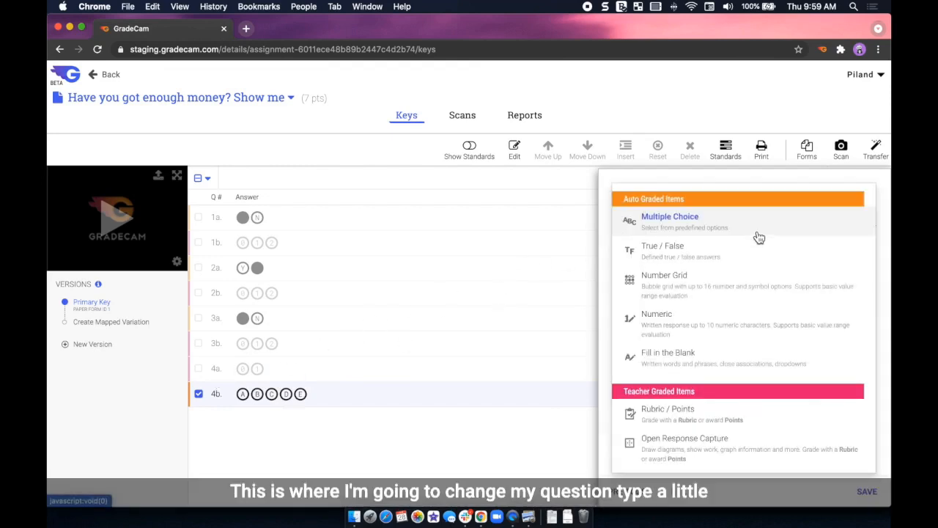
{"action": "left_click", "coordinate": [706, 420]}
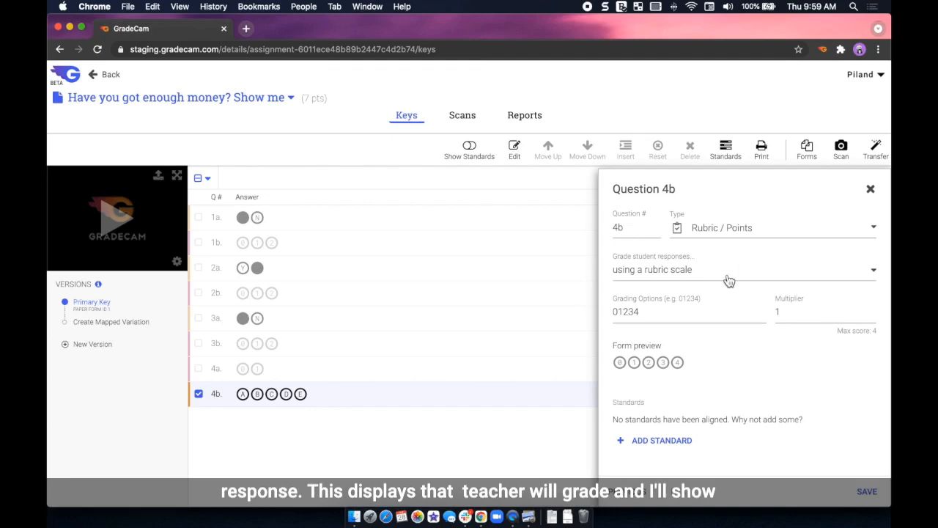
{"action": "left_click", "coordinate": [663, 317]}
{"action": "key", "text": "BackSpace"}
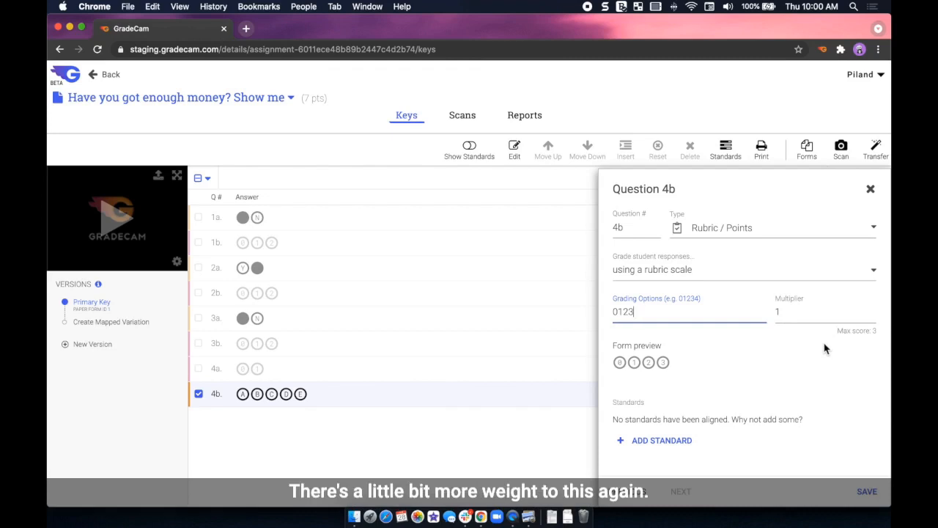
{"action": "left_click", "coordinate": [870, 490]}
{"action": "left_click", "coordinate": [198, 393]}
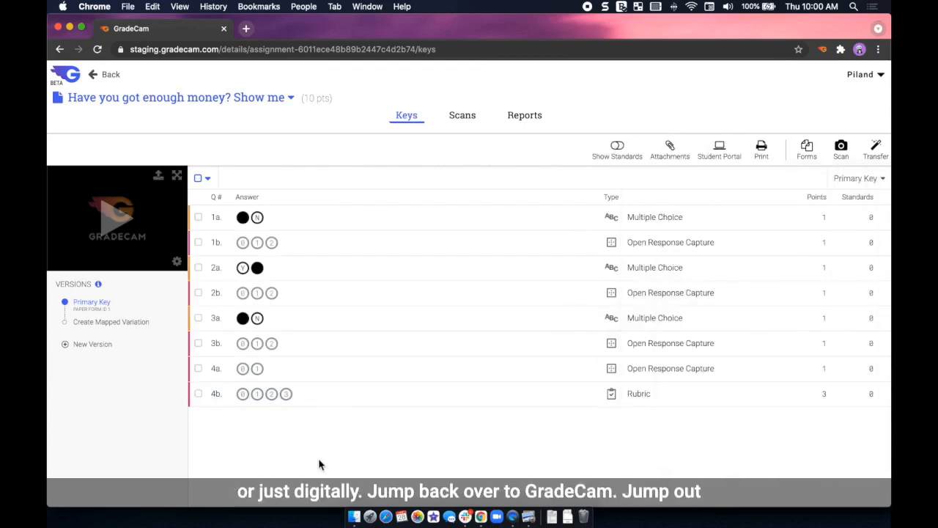
Step: Switch to the GradeCam Student Portal window, exit the Difference assignment and start "Have you got enough money? Show me"
{"action": "key", "text": "ctrl+Up"}
{"action": "left_click", "coordinate": [587, 254]}
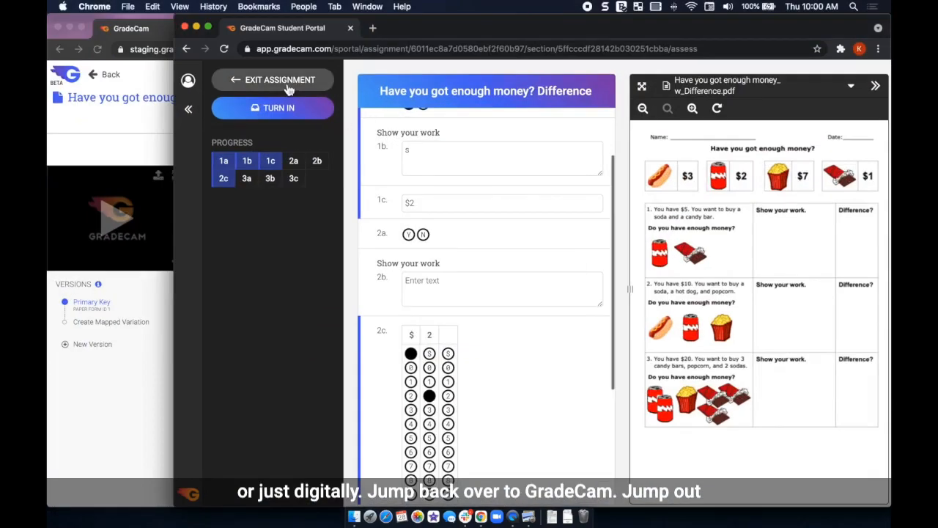
{"action": "left_click", "coordinate": [256, 79]}
{"action": "left_click", "coordinate": [502, 403]}
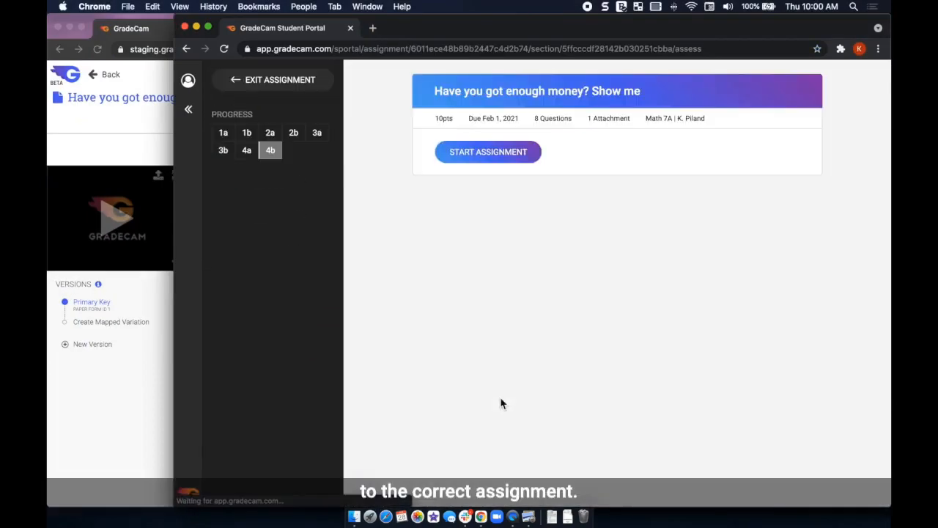
{"action": "left_click", "coordinate": [477, 158]}
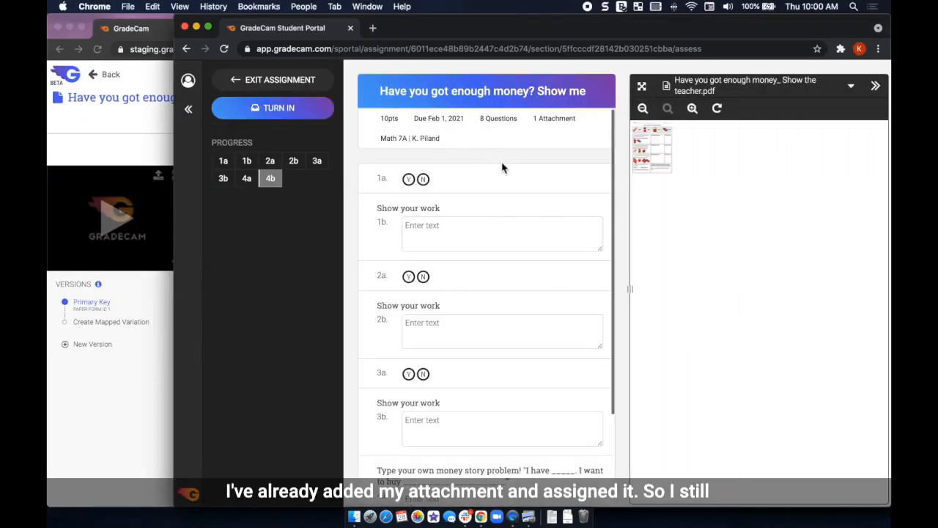
Step: Answer 1a with Y and 2a with N, entering "sSDA" as the work for 1b and "FDF" for 2b
{"action": "left_click", "coordinate": [409, 179]}
{"action": "left_click", "coordinate": [473, 249]}
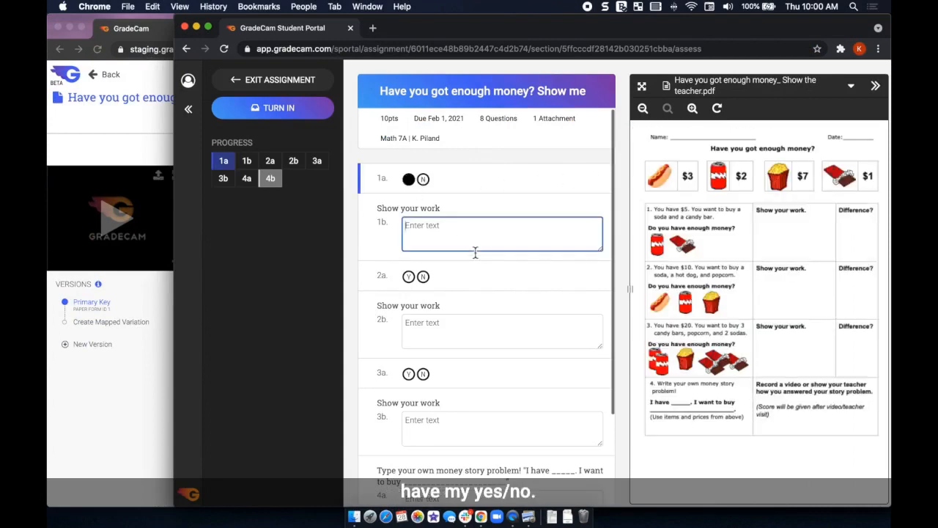
{"action": "type", "text": "sS"}
{"action": "left_click", "coordinate": [423, 276]}
{"action": "type", "text": "DA"}
{"action": "left_click", "coordinate": [461, 330]}
{"action": "type", "text": "FDF"}
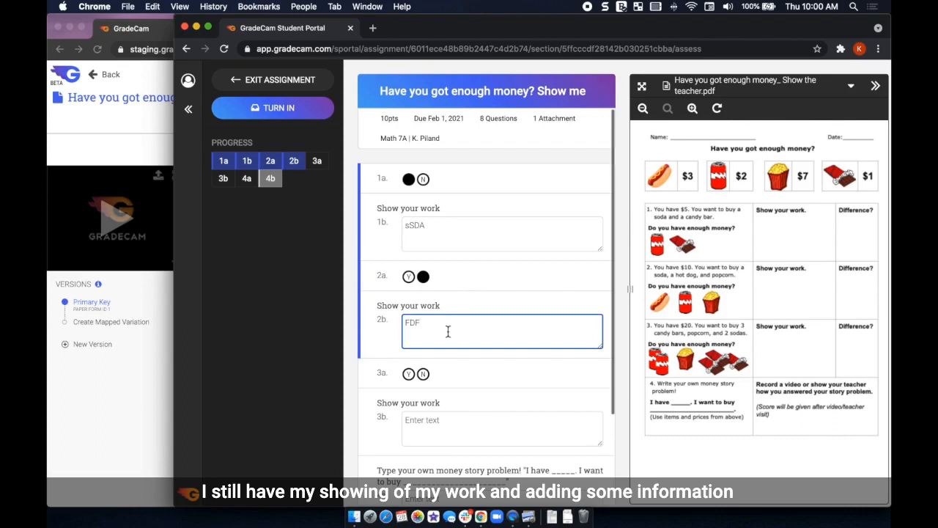
Step: Answer 3a with Y, enter "DFD" as the work for 3b and "I have $20" as the story problem in 4a
{"action": "left_click", "coordinate": [408, 374]}
{"action": "left_click", "coordinate": [429, 438]}
{"action": "type", "text": "DFD"}
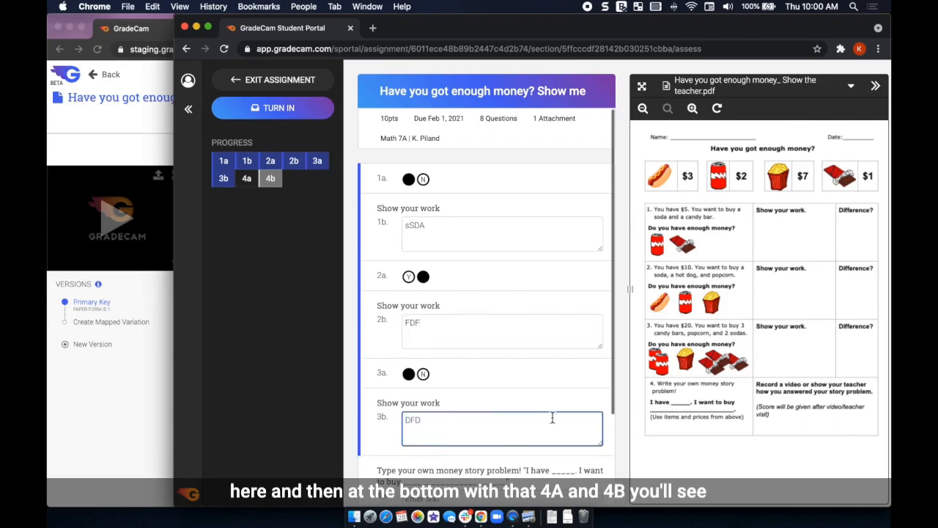
{"action": "scroll", "coordinate": [613, 468], "scroll_direction": "down", "scroll_amount": 3}
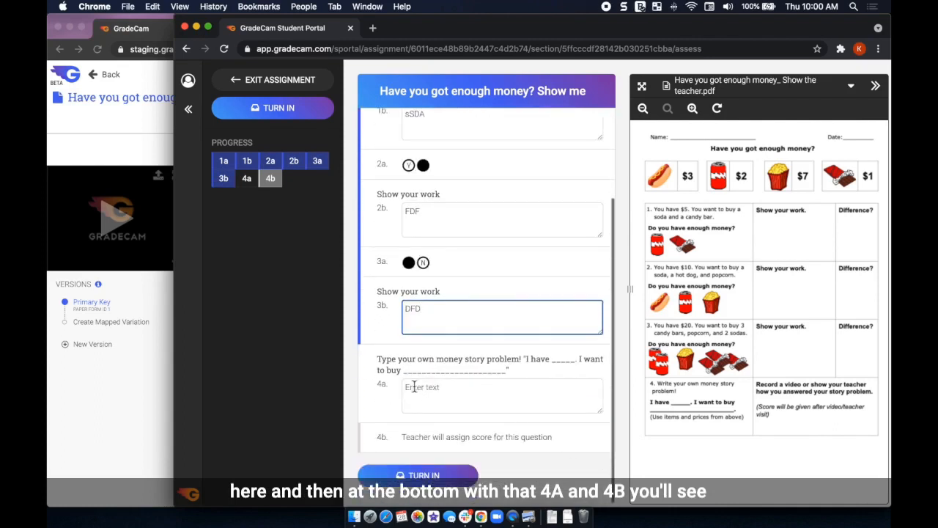
{"action": "left_click", "coordinate": [462, 401]}
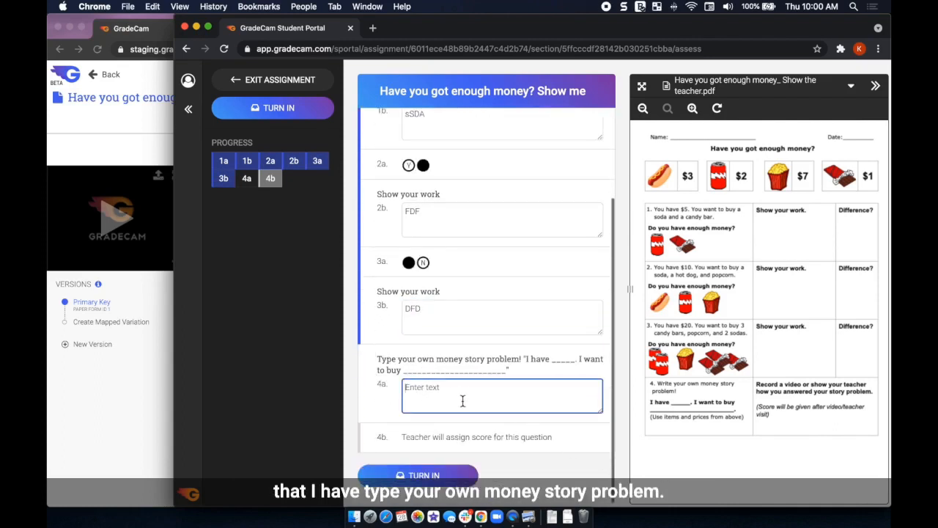
{"action": "type", "text": "IHAVE"}
{"action": "key", "text": "BackSpace"}
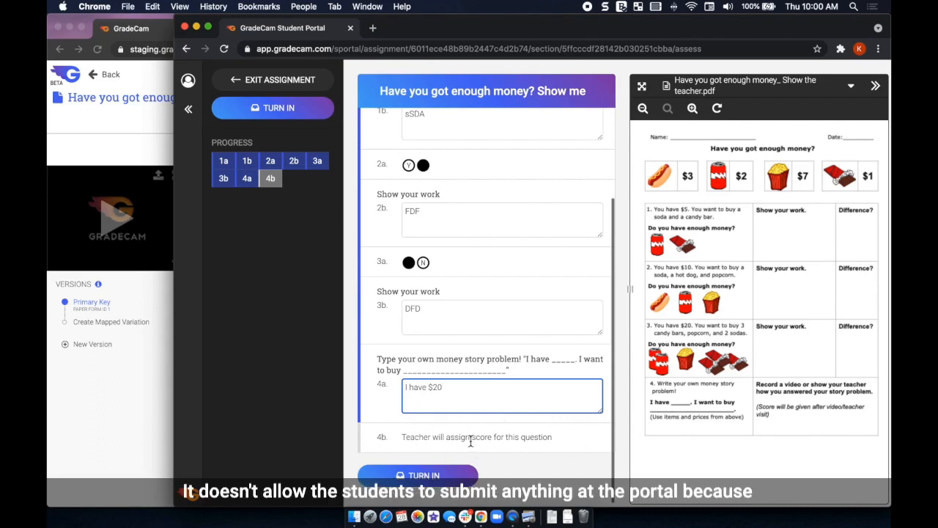
Step: Turn in the Show me assignment with 4b left for teacher scoring, and review the submitted answers
{"action": "scroll", "coordinate": [470, 442], "scroll_direction": "up", "scroll_amount": 1}
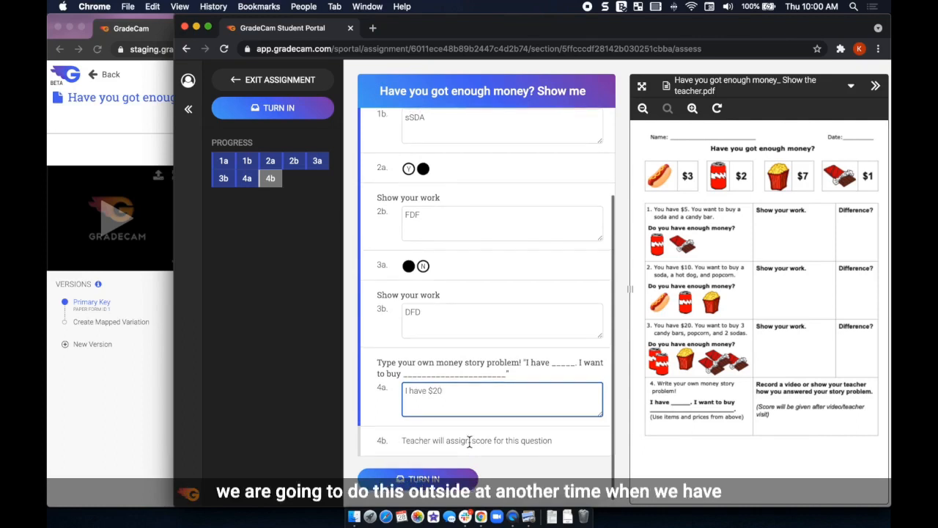
{"action": "scroll", "coordinate": [469, 443], "scroll_direction": "up", "scroll_amount": 1}
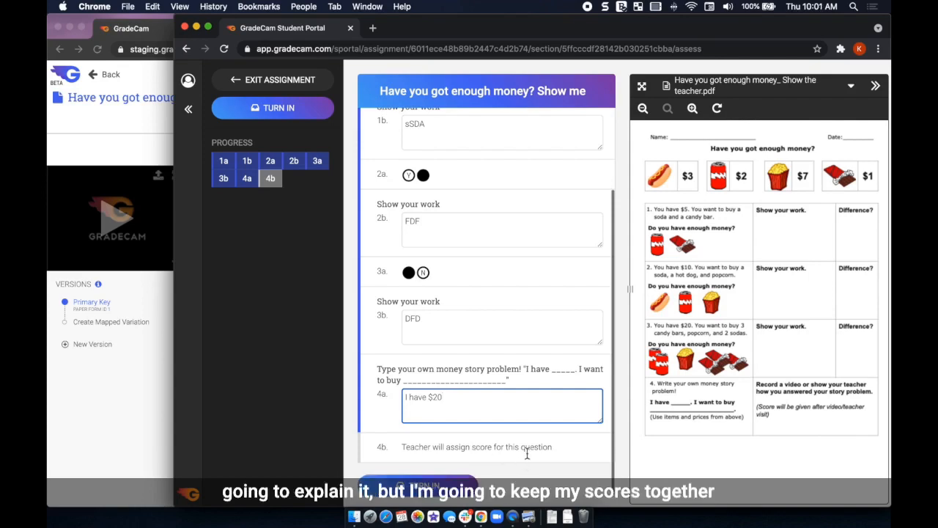
{"action": "scroll", "coordinate": [519, 459], "scroll_direction": "up", "scroll_amount": 1}
{"action": "scroll", "coordinate": [519, 458], "scroll_direction": "down", "scroll_amount": 1}
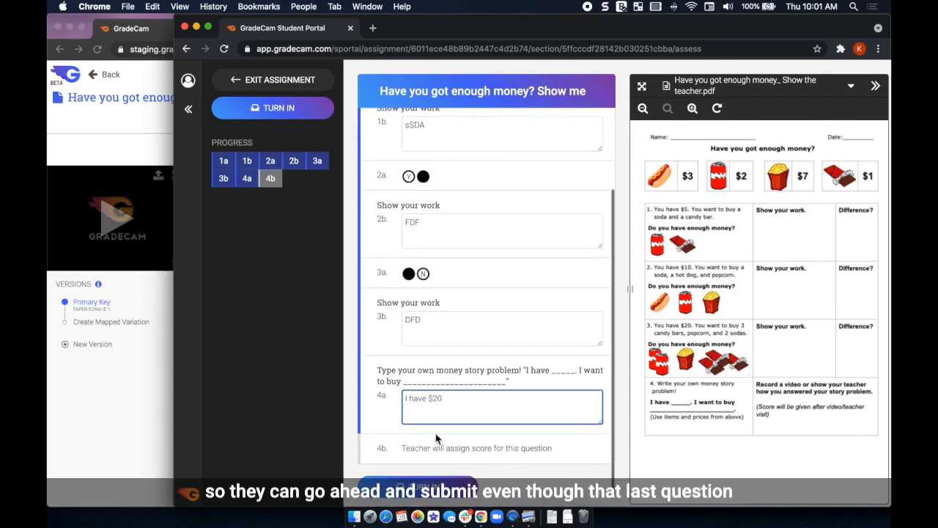
{"action": "left_click", "coordinate": [422, 492]}
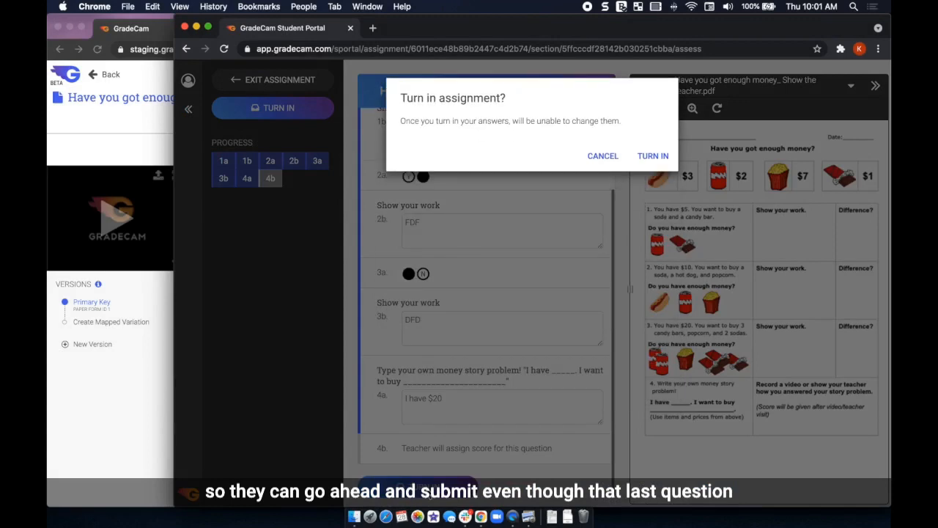
{"action": "left_click", "coordinate": [639, 162]}
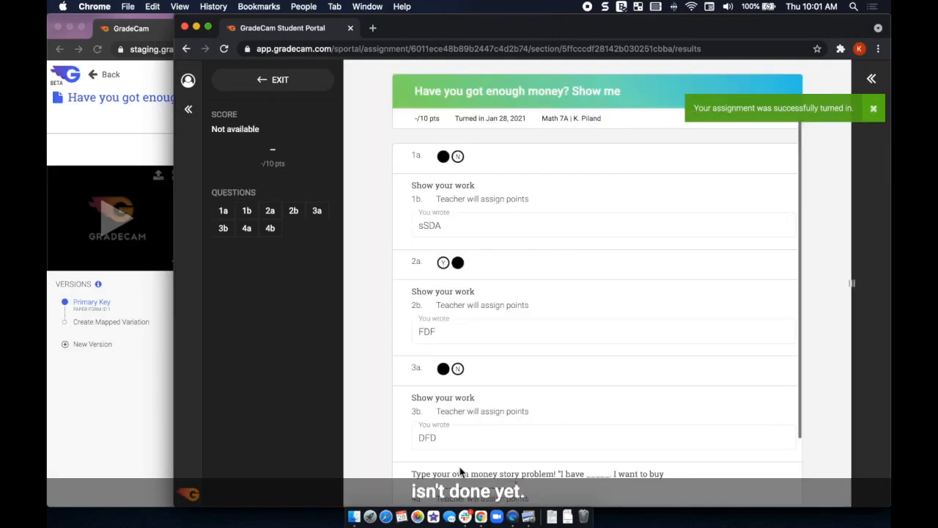
{"action": "scroll", "coordinate": [483, 363], "scroll_direction": "down", "scroll_amount": 2}
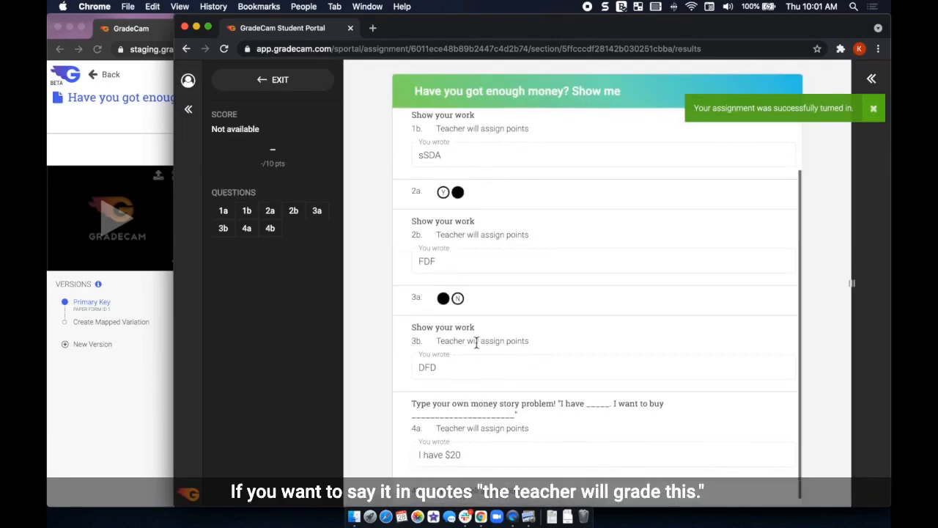
Step: Switch to the teacher's GradeCam window and open the student's submission in the assignment's scans
{"action": "left_click", "coordinate": [91, 404]}
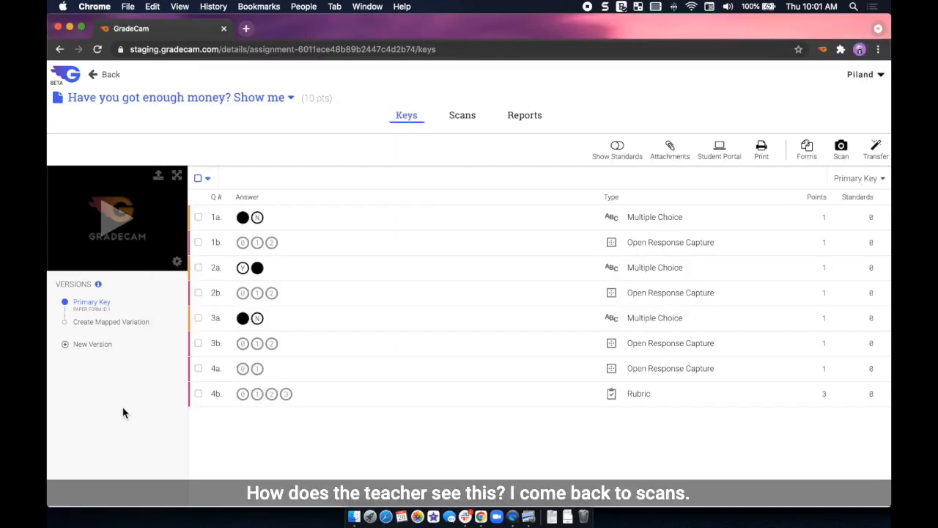
{"action": "left_click", "coordinate": [462, 118]}
{"action": "left_click", "coordinate": [251, 218]}
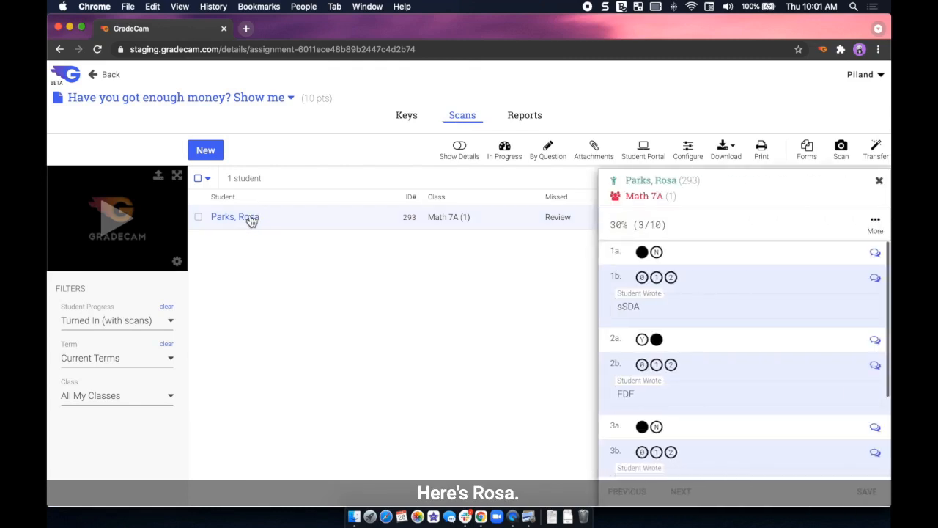
Step: Score the student's responses with 1 for 1b, 1 for 2b, 2 for 3b, 1 for 4a and 2 for 4b, and save the scores
{"action": "left_click", "coordinate": [656, 365]}
{"action": "left_click", "coordinate": [657, 276]}
{"action": "left_click", "coordinate": [671, 453]}
{"action": "scroll", "coordinate": [712, 427], "scroll_direction": "down", "scroll_amount": 2}
{"action": "left_click", "coordinate": [656, 401]}
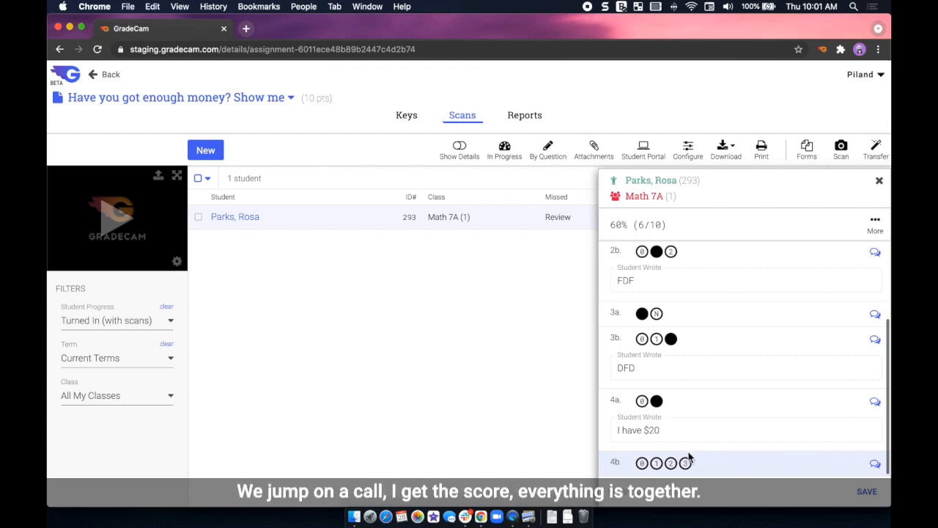
{"action": "left_click", "coordinate": [672, 464]}
{"action": "left_click", "coordinate": [868, 493]}
{"action": "scroll", "coordinate": [708, 456], "scroll_direction": "up", "scroll_amount": 1}
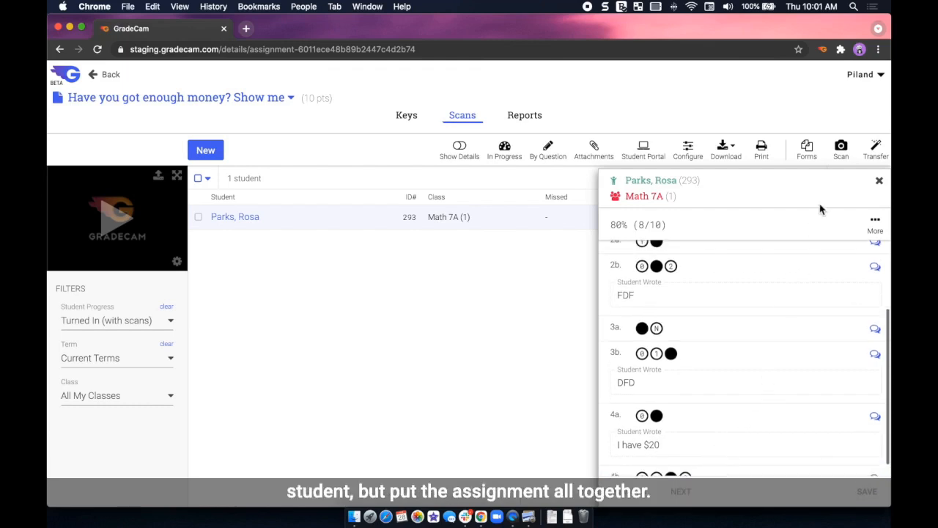
Step: View the worksheet PDF's third page in Preview and return to the GradeCam scans
{"action": "left_click", "coordinate": [528, 517]}
{"action": "scroll", "coordinate": [702, 281], "scroll_direction": "down", "scroll_amount": 1}
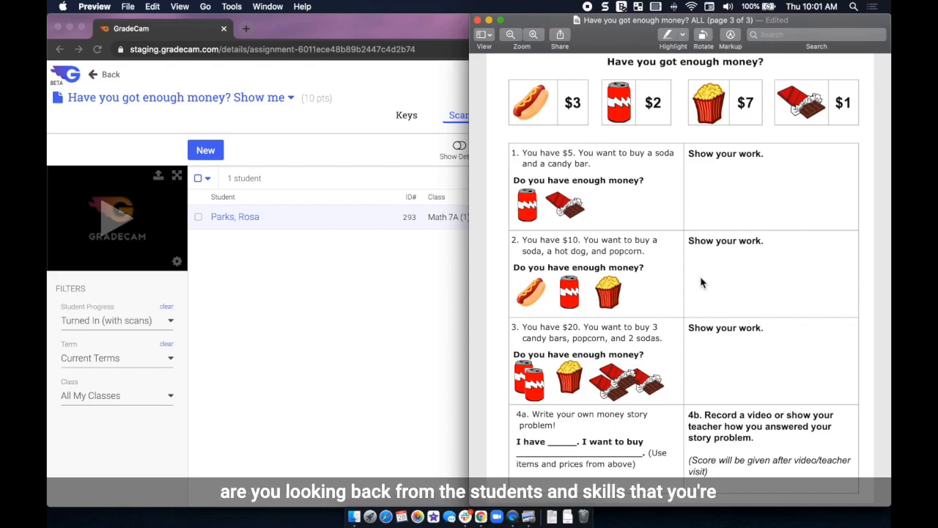
{"action": "left_click", "coordinate": [387, 308]}
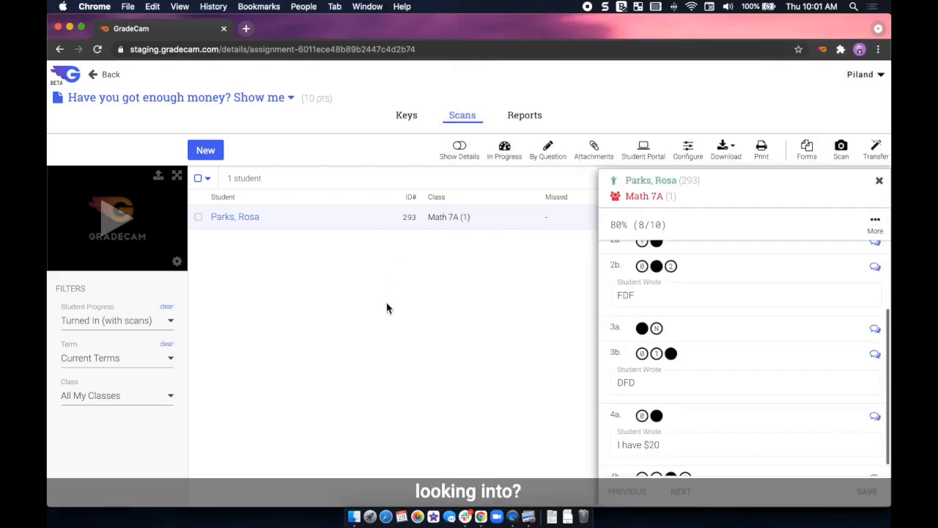